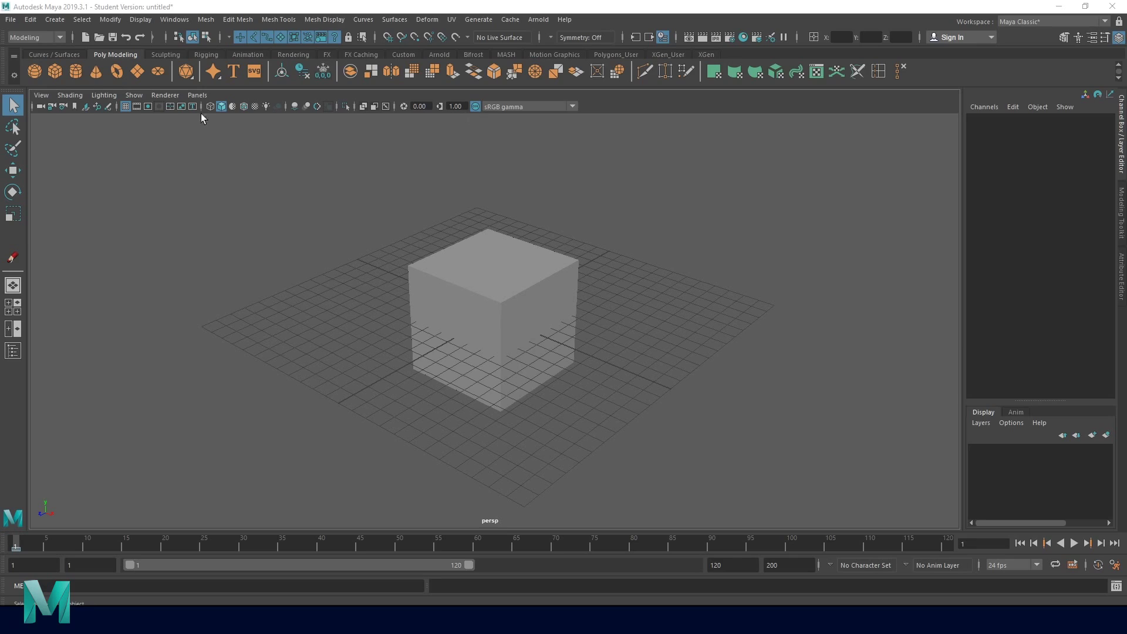
Frame the camera with the film gate, then show the 960 x 540 resolution gate.
left_click(42, 97)
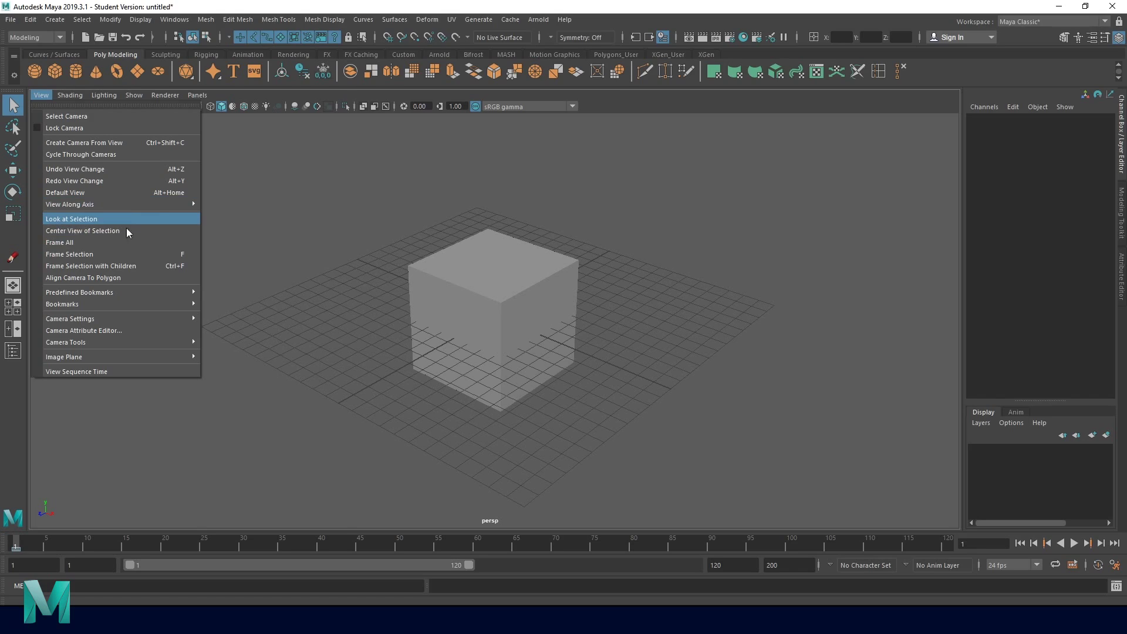
mouse_move(69, 319)
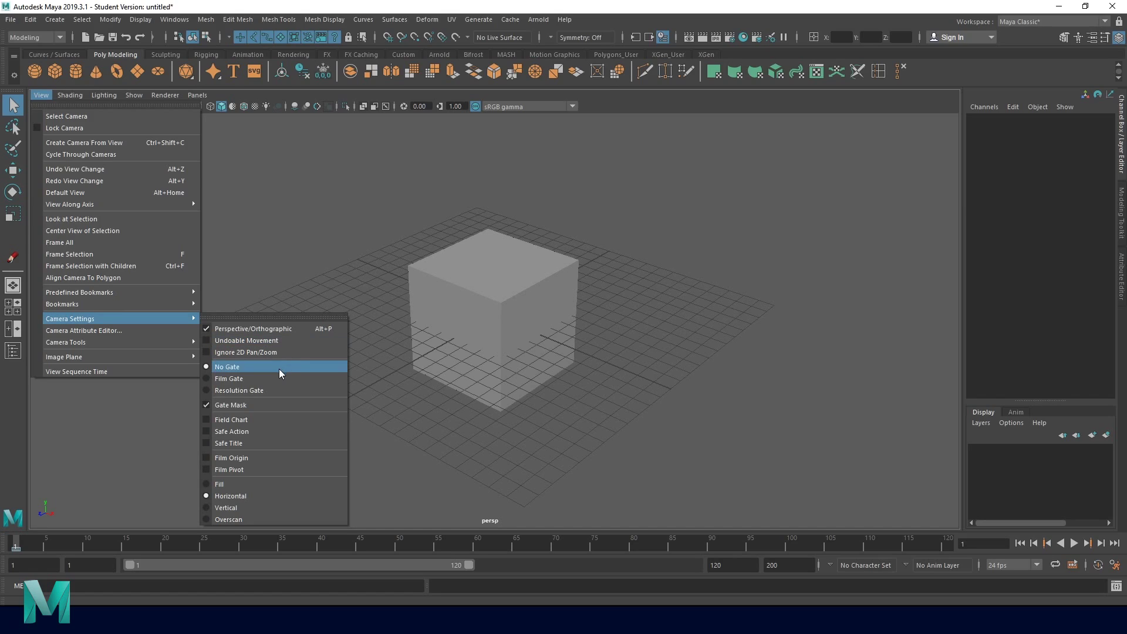
left_click(270, 382)
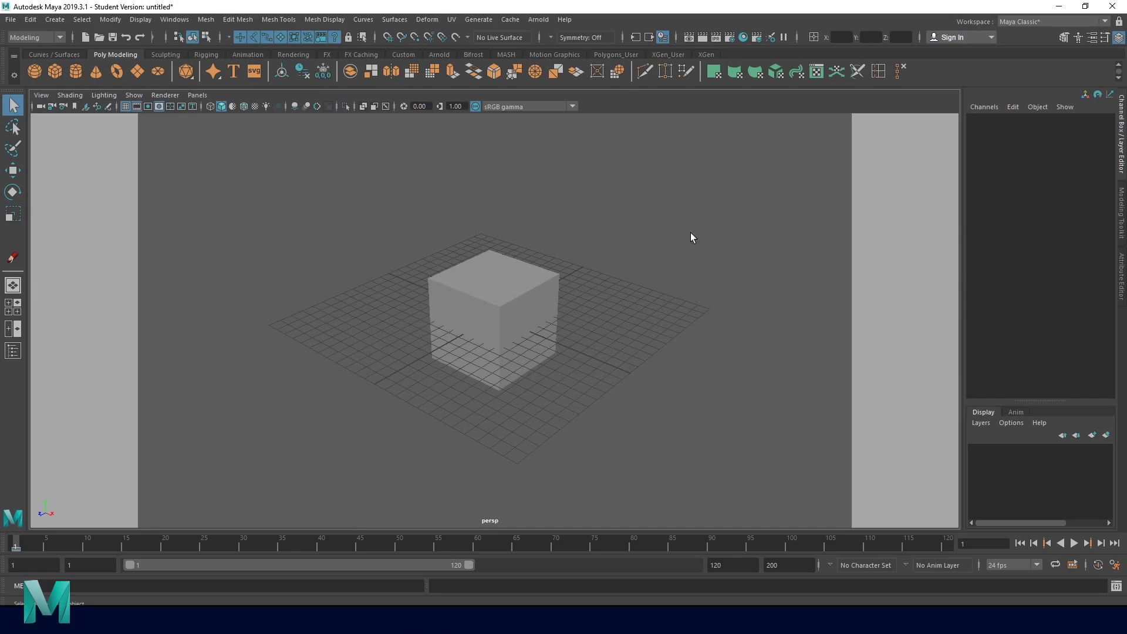
left_click(42, 95)
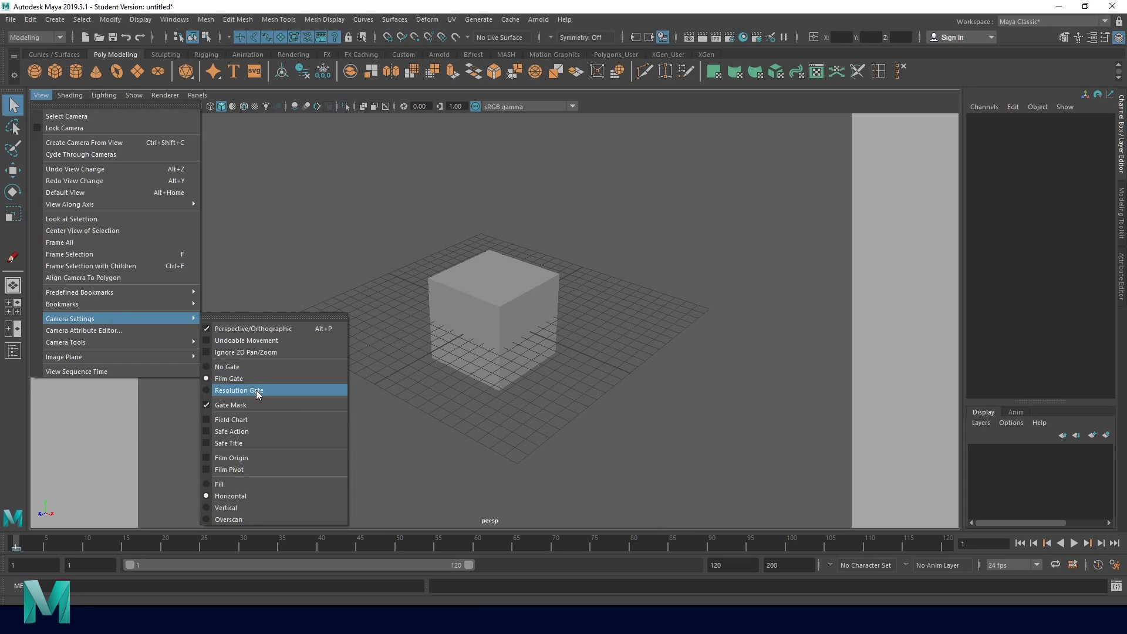
left_click(256, 390)
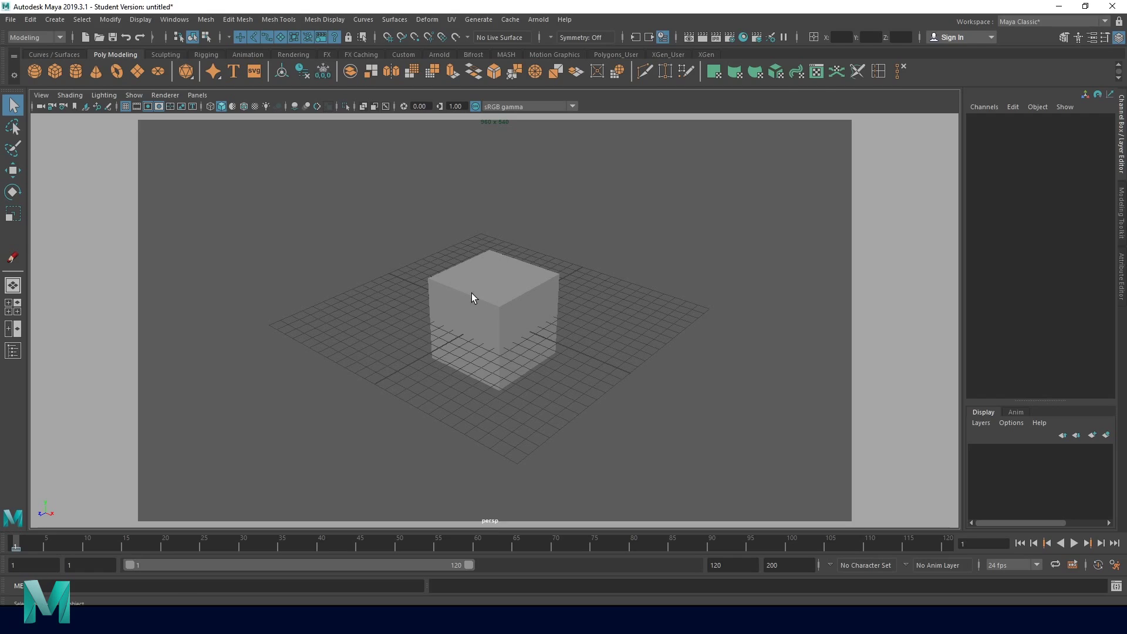
Pan the view left and back to centre, then turn the camera gate off.
middle_click_drag(546, 304, 259, 300, "alt")
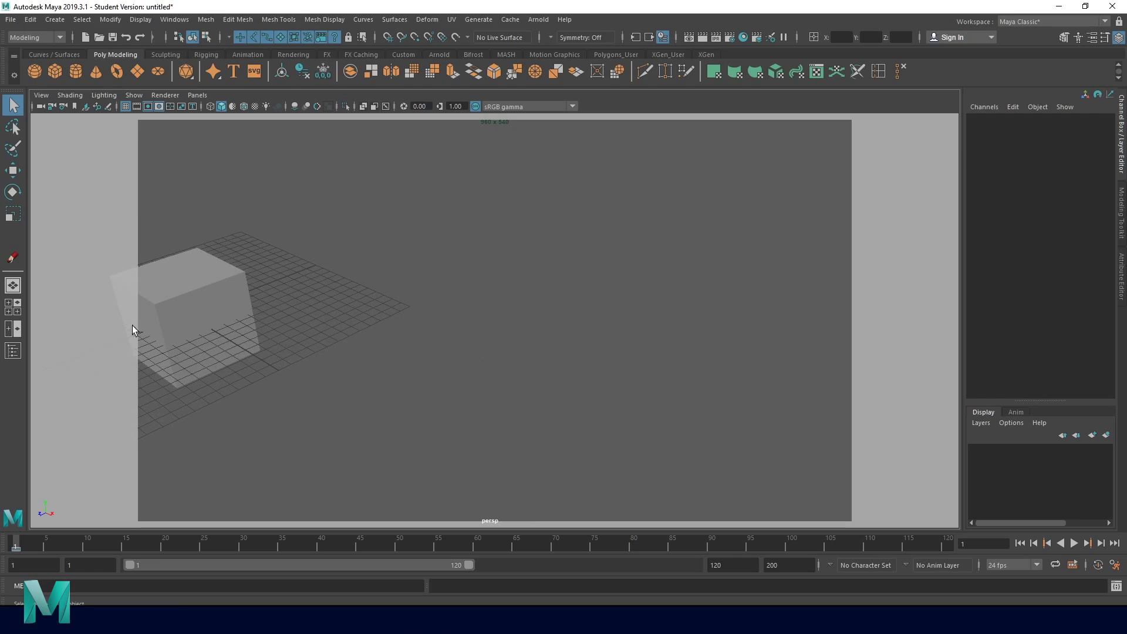
middle_click_drag(279, 379, 556, 376, "alt")
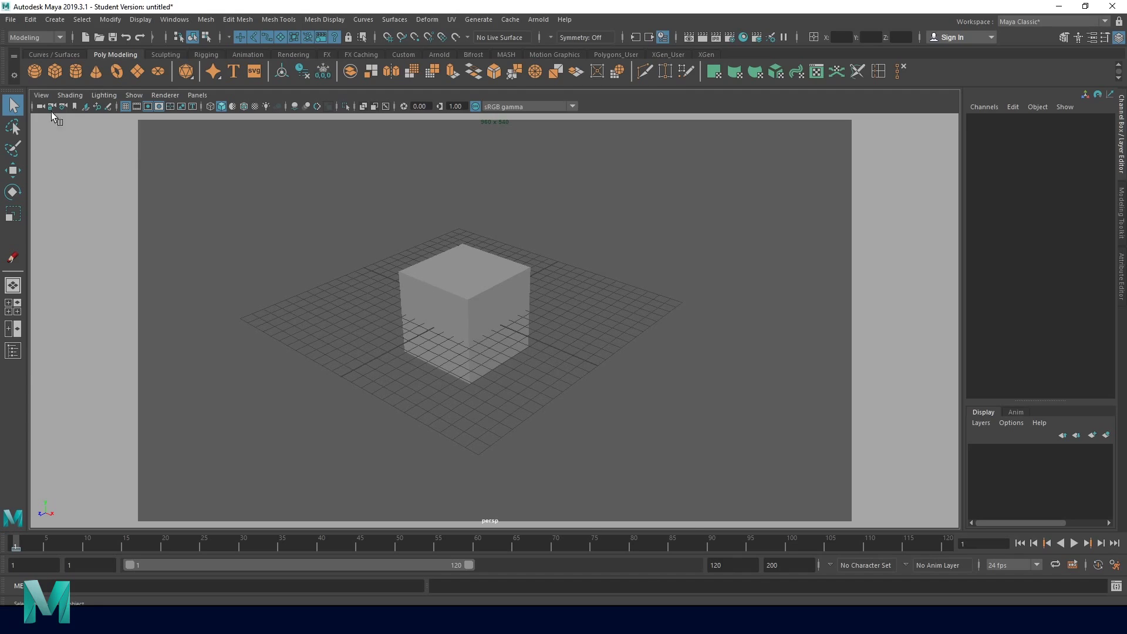
left_click(41, 94)
mouse_move(79, 291)
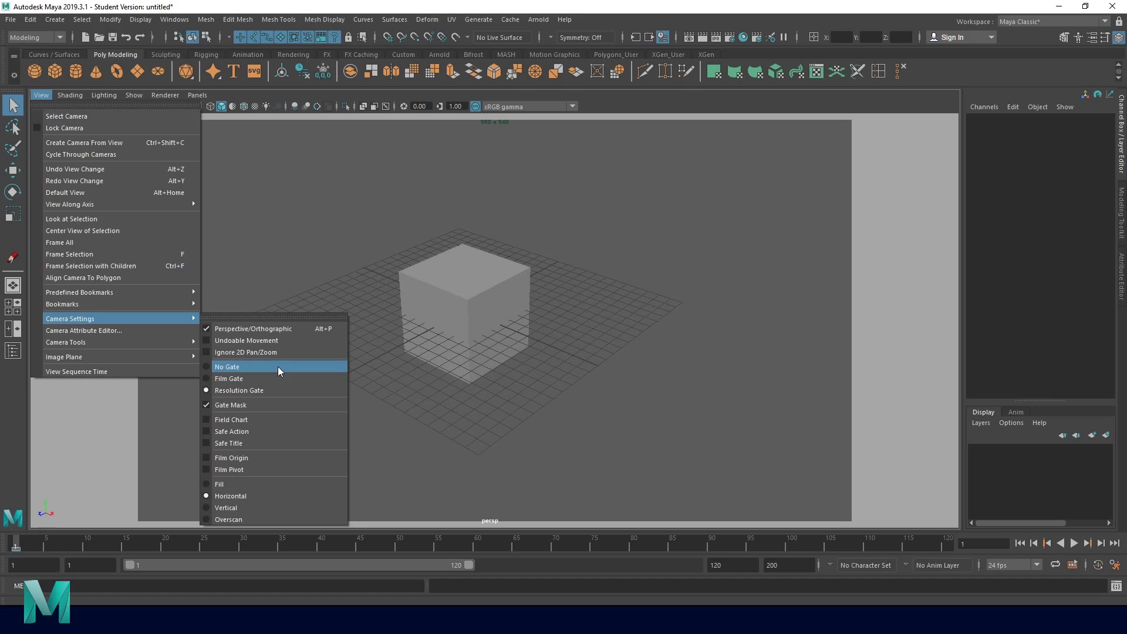
left_click(277, 366)
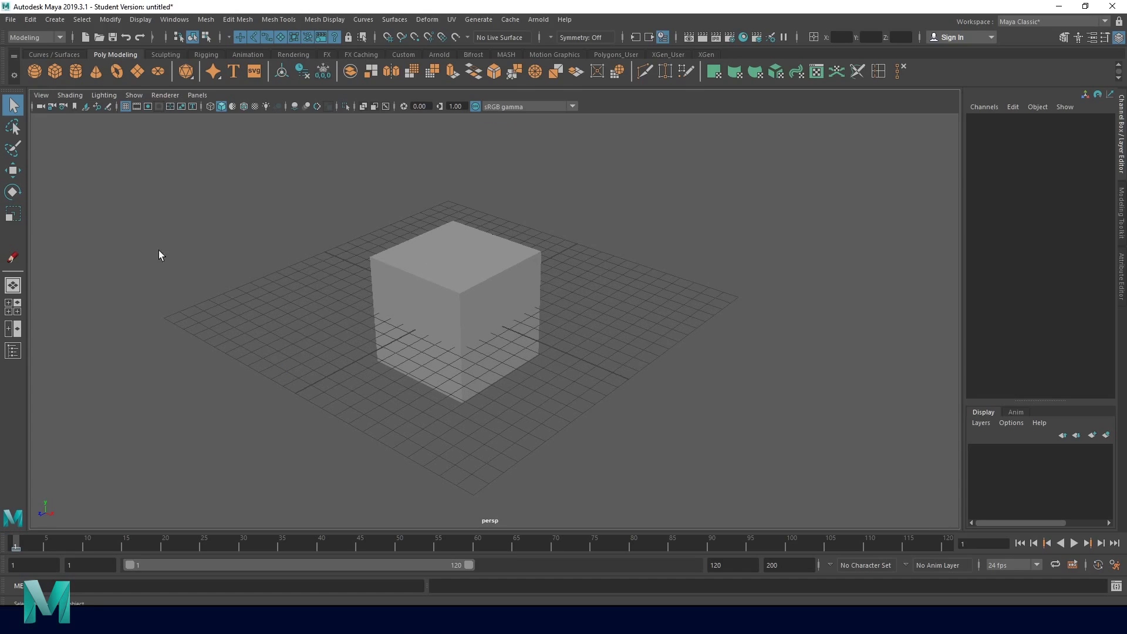
Import the Frente.jpg sketch as the camera's image plane.
left_click(45, 96)
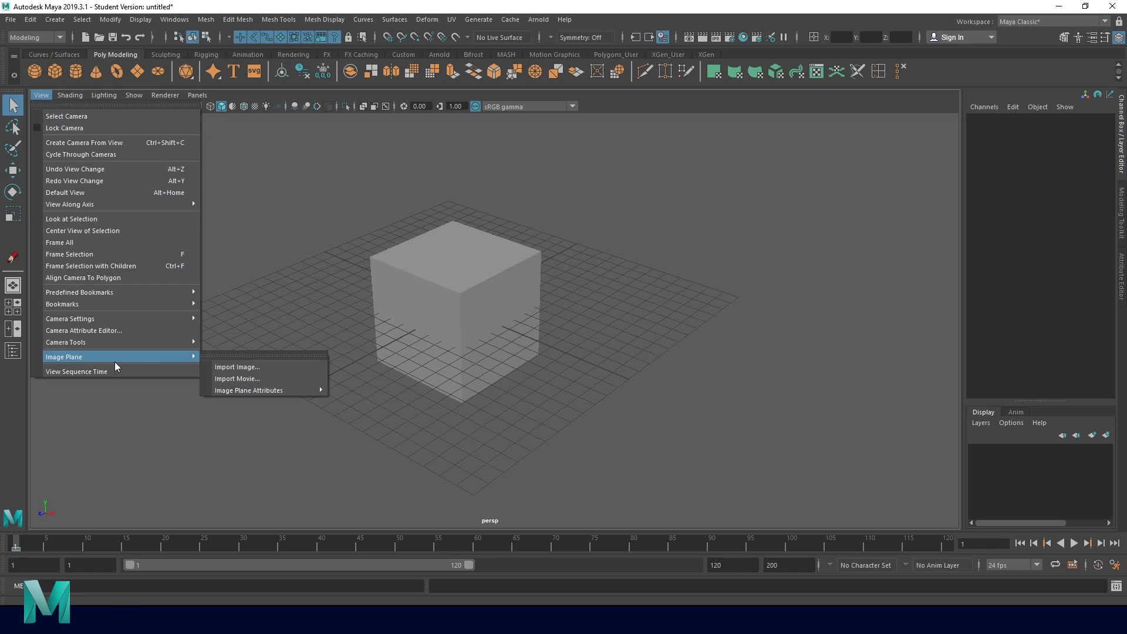
mouse_move(63, 357)
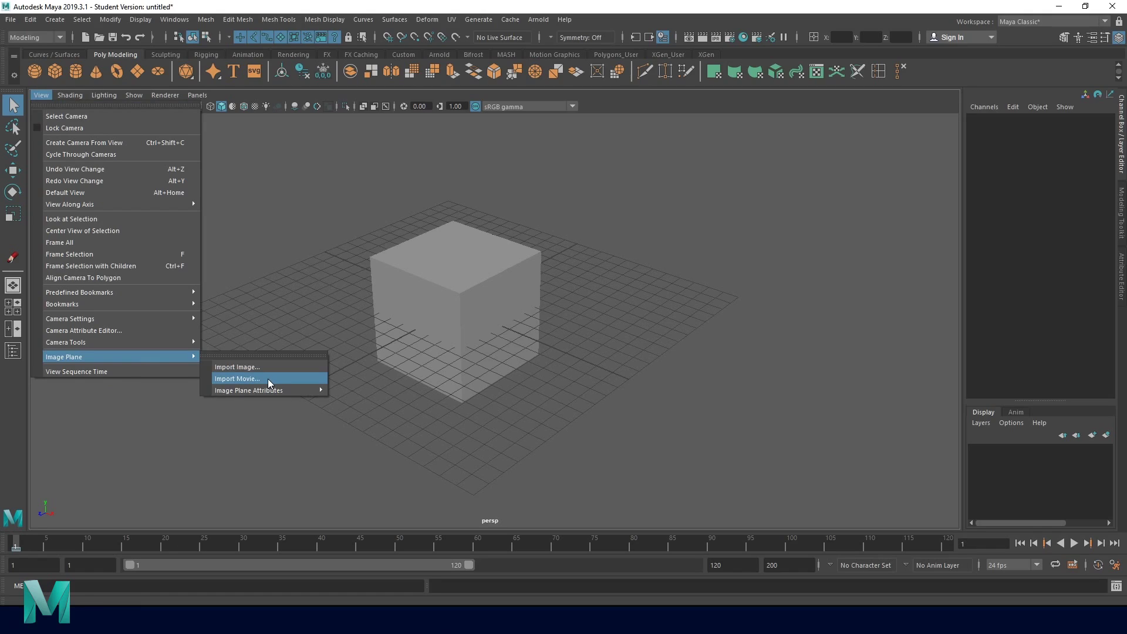
mouse_move(248, 390)
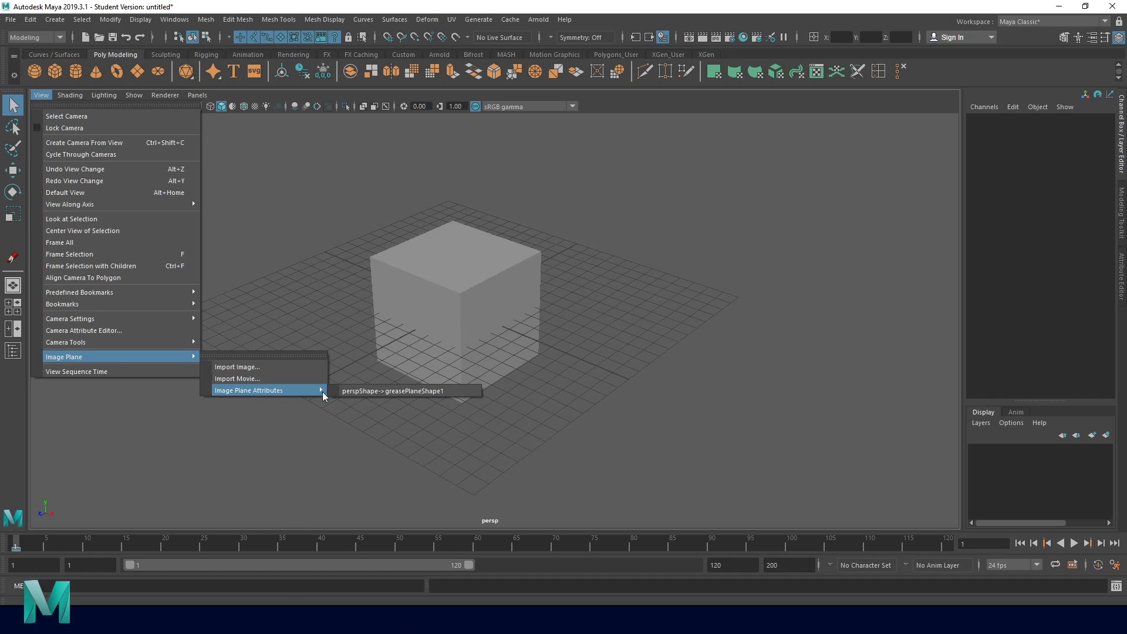
left_click(258, 370)
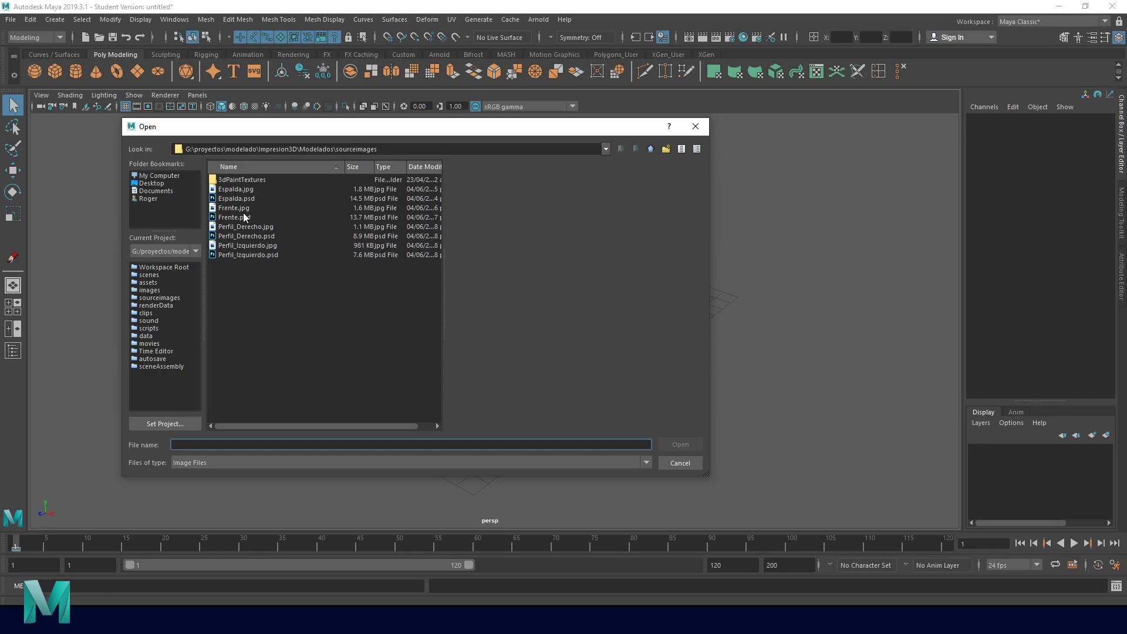
left_click(238, 209)
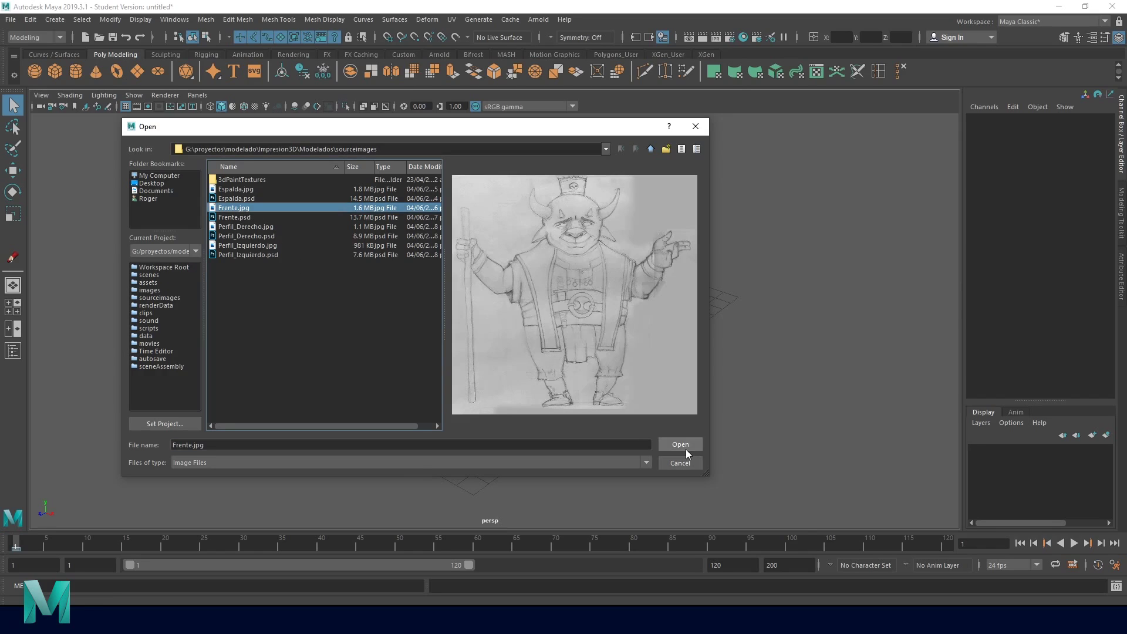
left_click(685, 449)
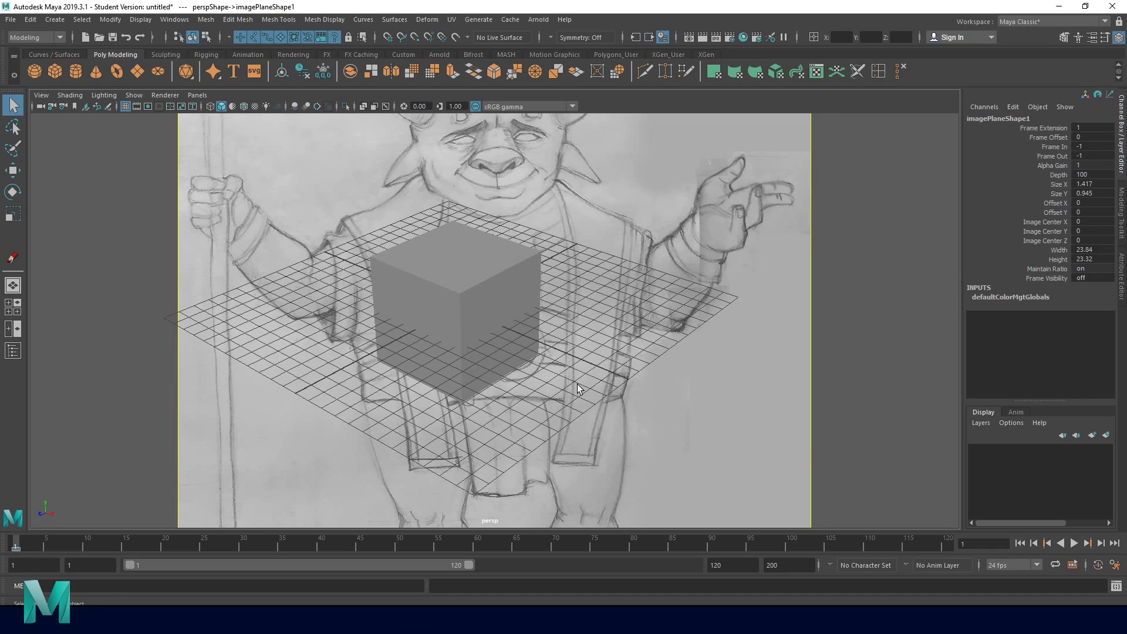
Inspect the Frente.jpg sketch in the four-view layout's front view.
scroll(577, 385, "down", 2)
scroll(577, 385, "down", 2)
scroll(577, 385, "down", 2)
scroll(577, 385, "up", 2)
scroll(577, 384, "up", 2)
scroll(577, 385, "down", 2)
scroll(577, 384, "down", 2)
scroll(577, 385, "up", 4)
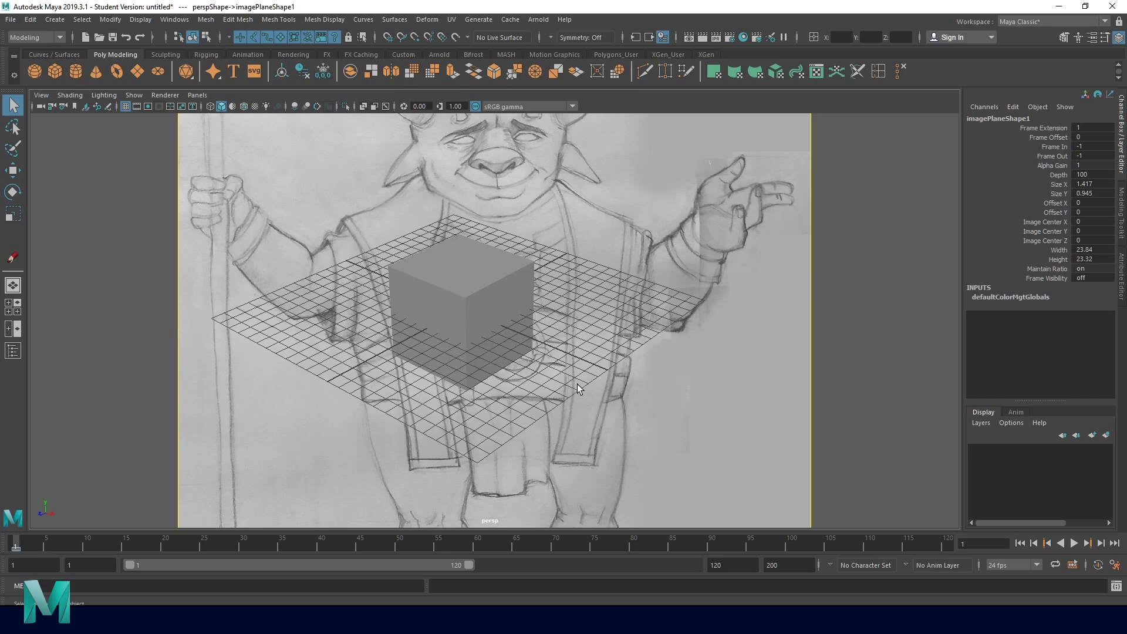
scroll(577, 384, "up", 1)
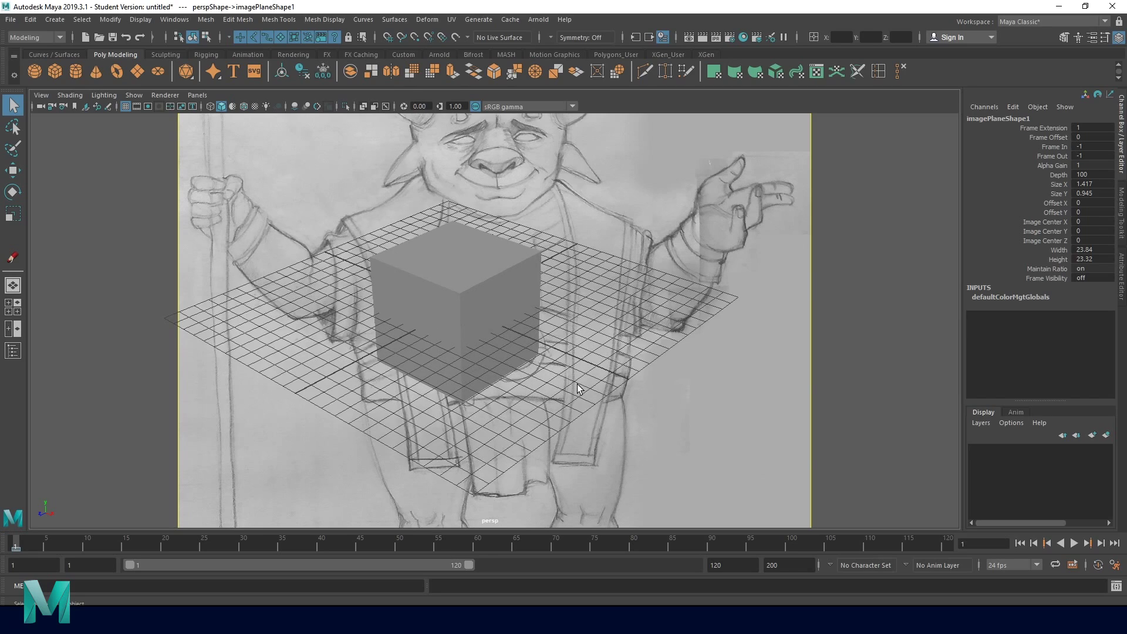
key("space")
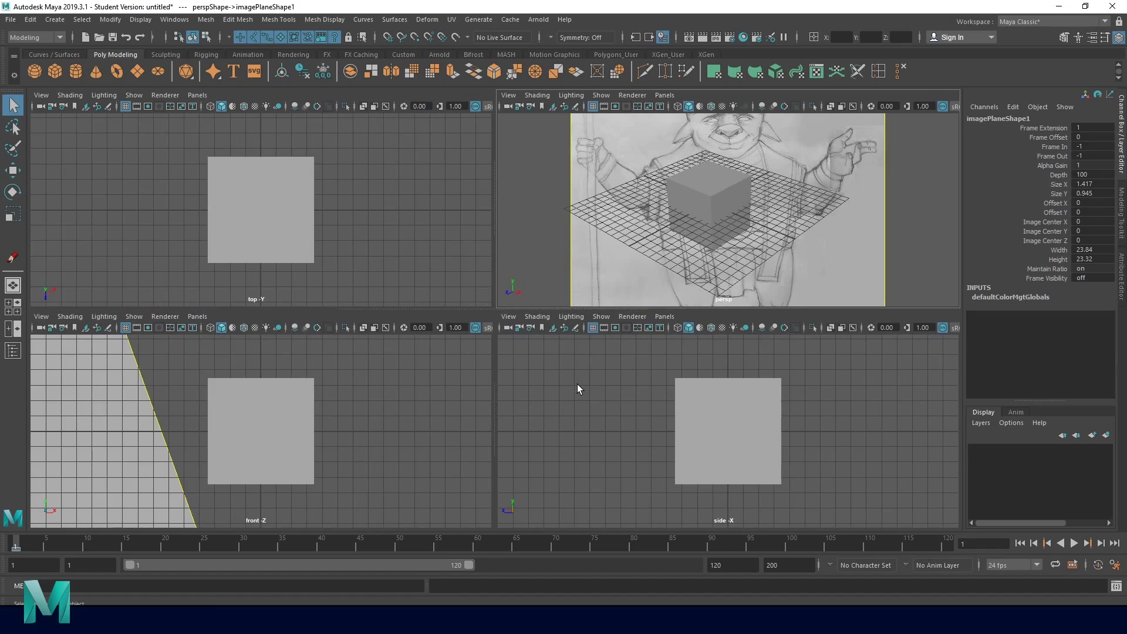
right_click_drag(415, 452, 317, 476, "alt")
middle_click_drag(257, 517, 328, 440, "alt")
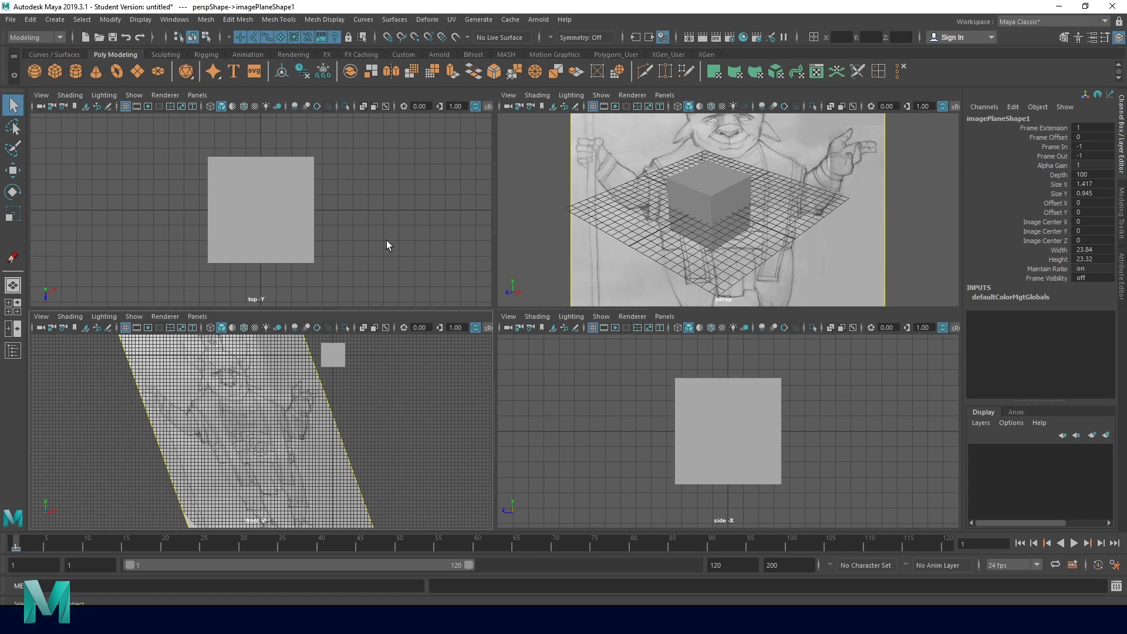
Maximise the perspective view and delete the imagePlane1 reference sketch.
key("space")
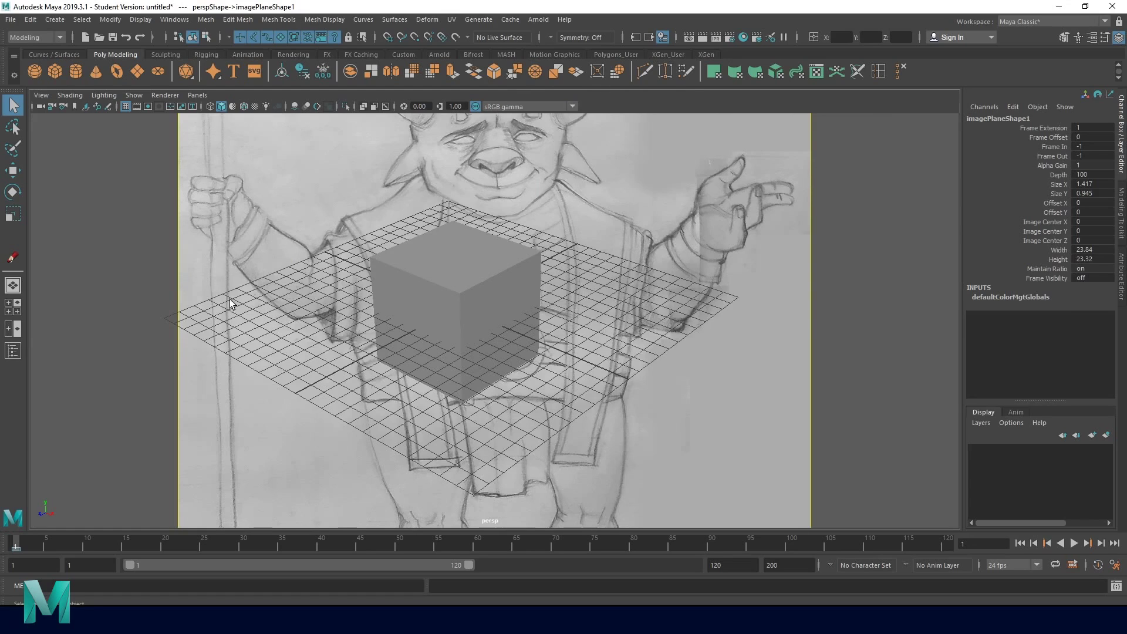
left_click(223, 323)
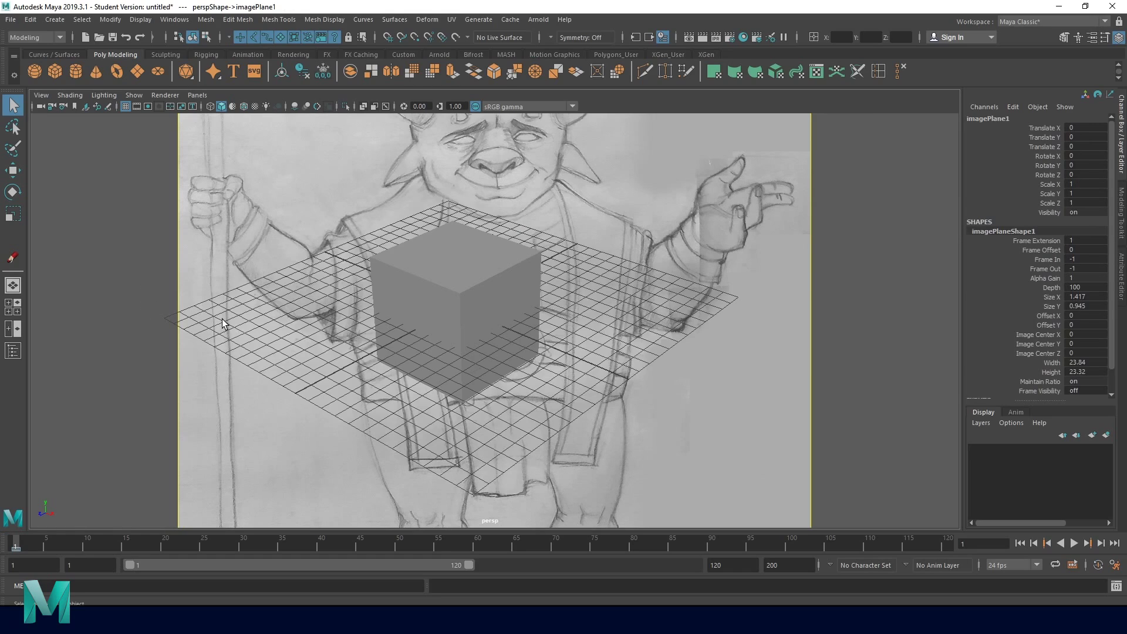
key("Delete")
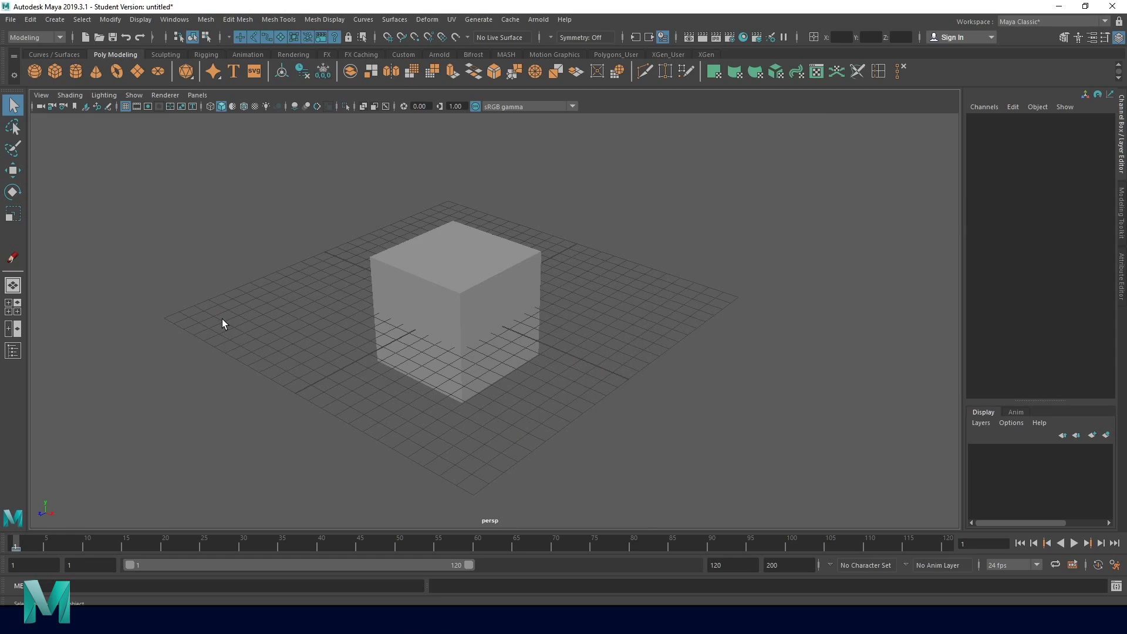
Try Wireframe, return to Smooth Shade All, and enable Wireframe on Shaded.
left_click(69, 95)
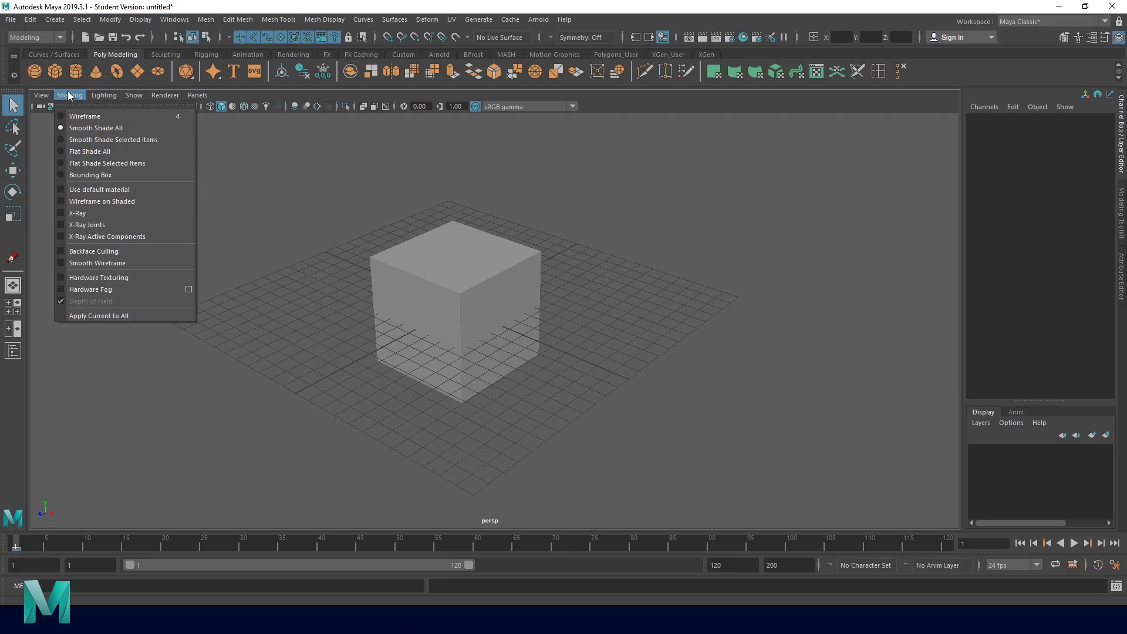
left_click(94, 118)
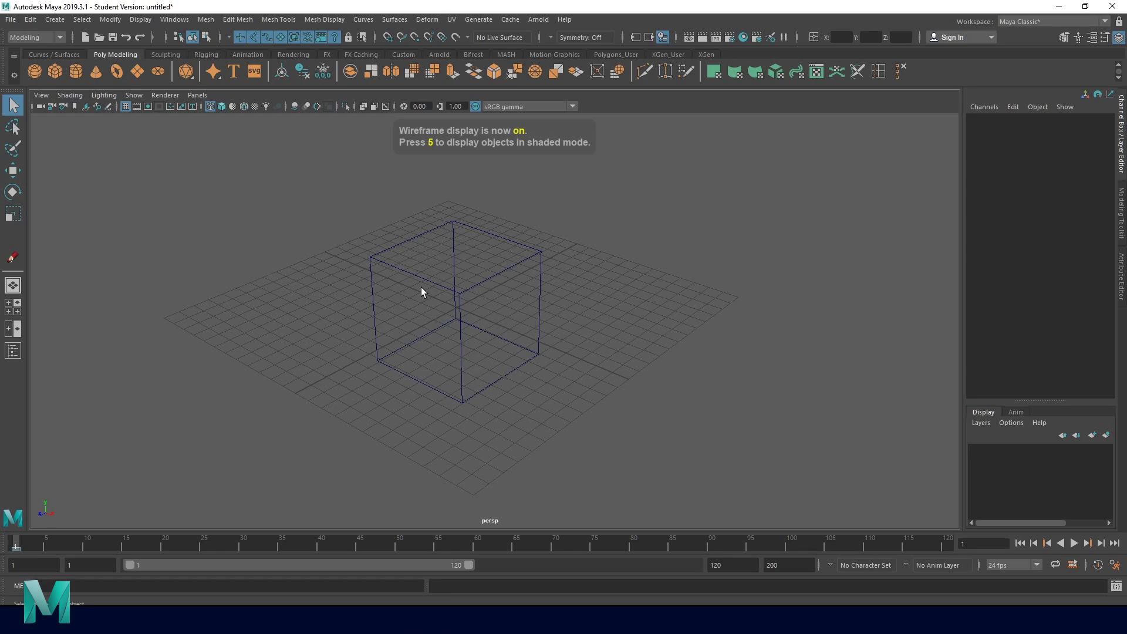
left_click(75, 95)
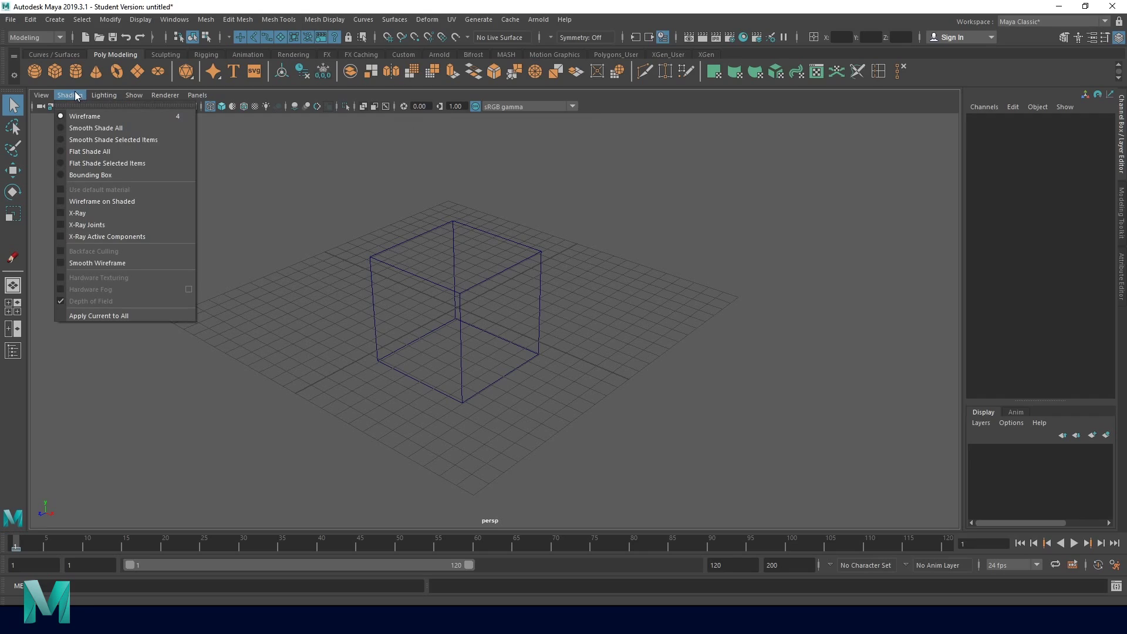
left_click(100, 132)
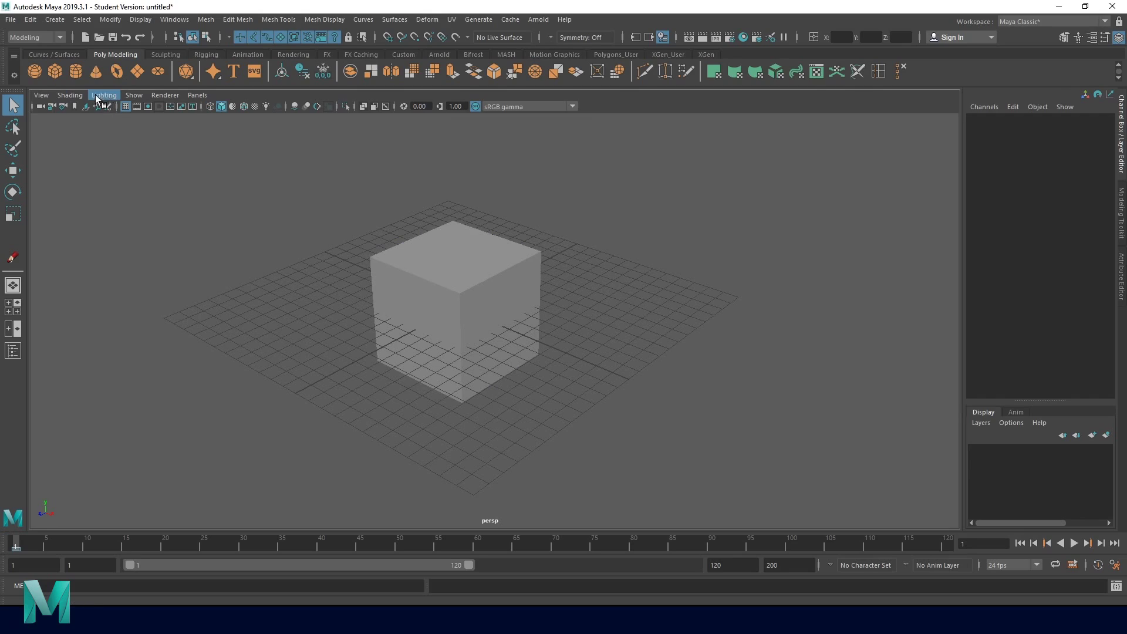
left_click(65, 96)
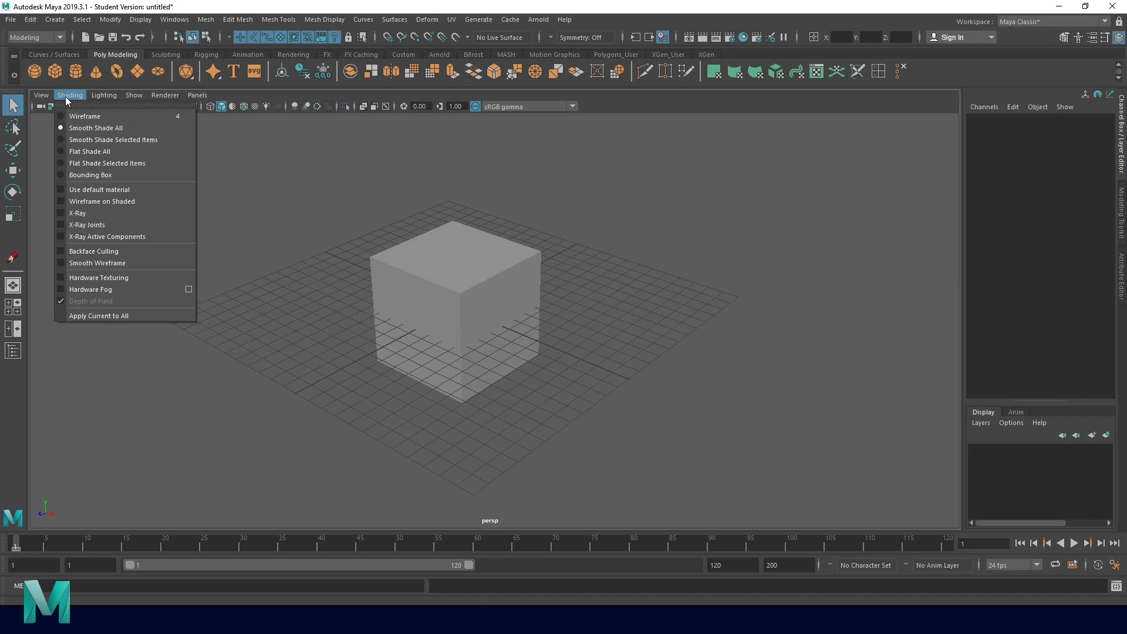
left_click(138, 201)
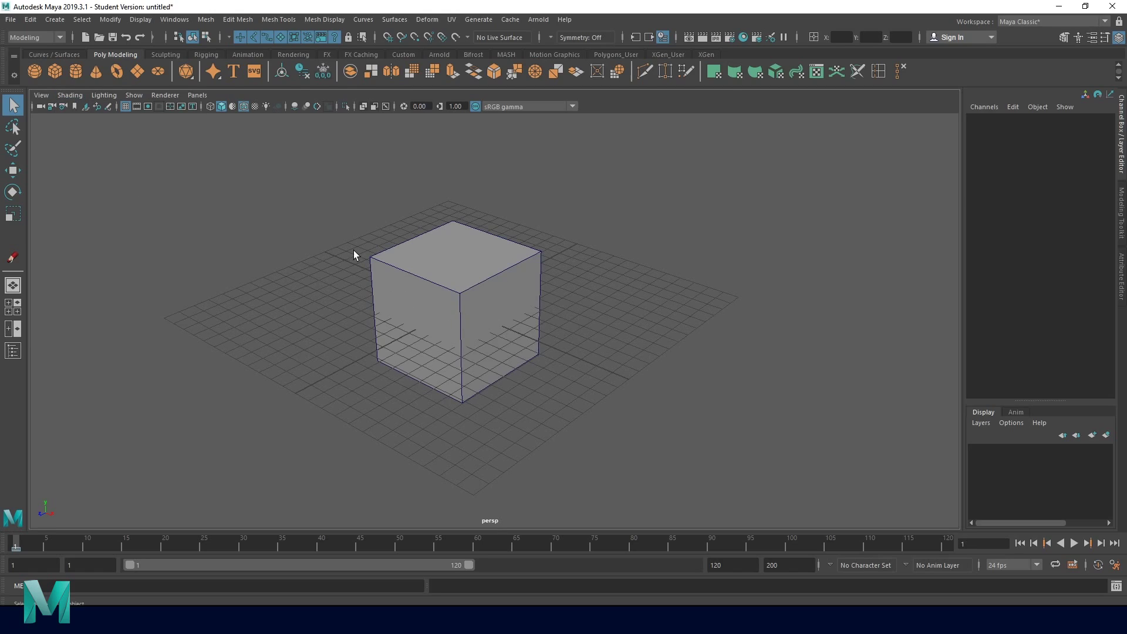
Turn X-Ray on, orbit to view the cube from above, then turn X-Ray off.
left_click(69, 96)
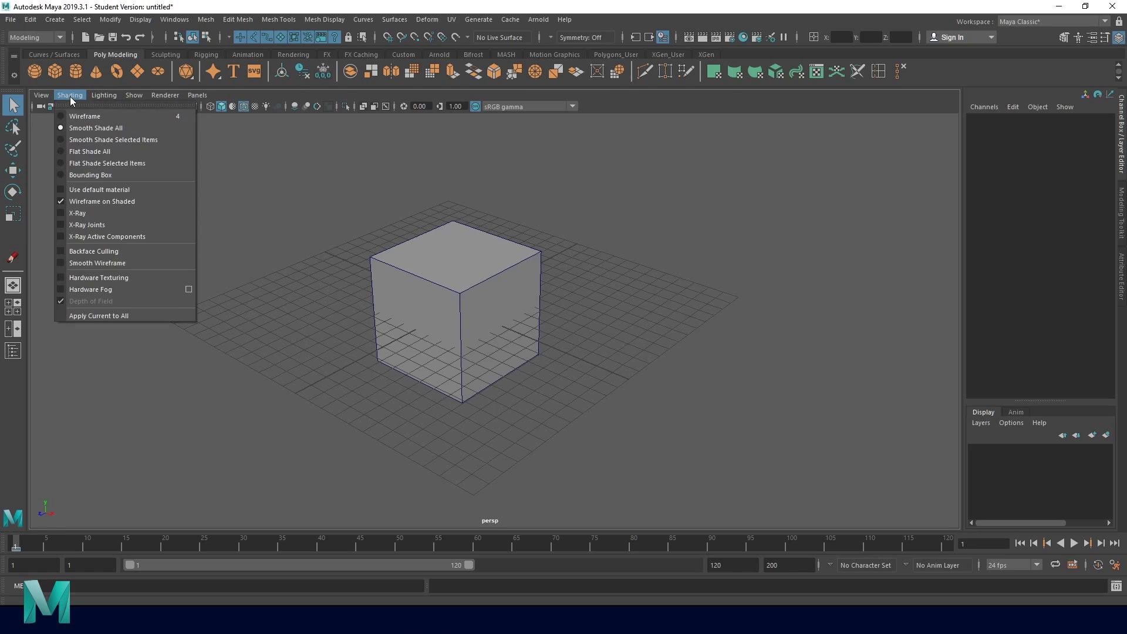
left_click(101, 212)
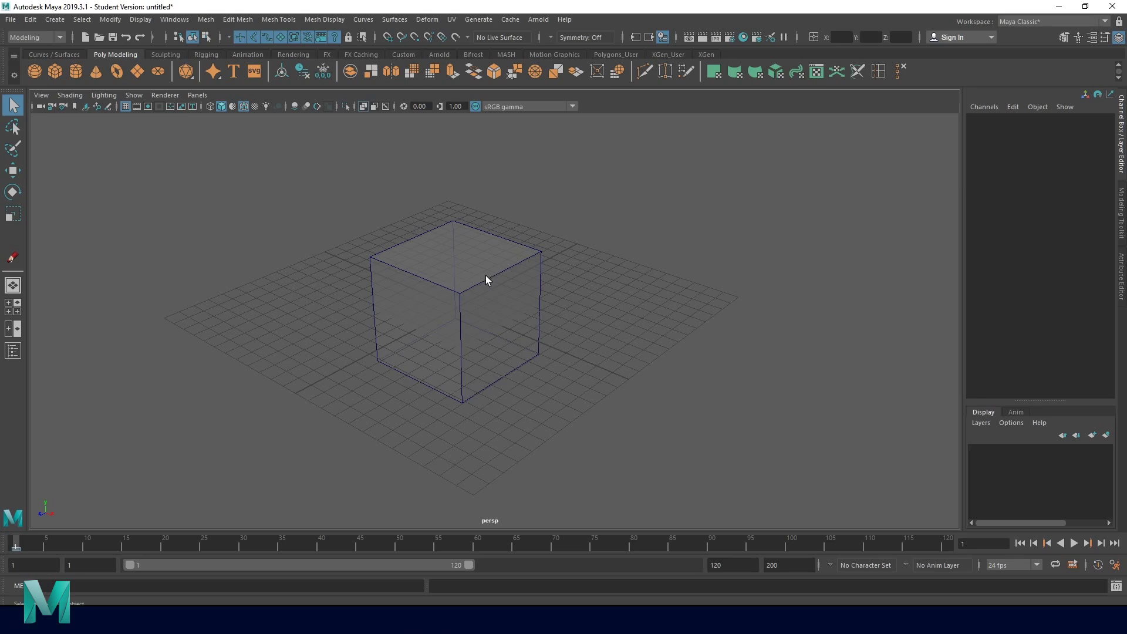
mouse_move(416, 301)
left_mouse_down("alt")
mouse_move(505, 311)
mouse_move(448, 304)
mouse_move(460, 324)
mouse_move(430, 329)
mouse_move(415, 317)
mouse_move(428, 284)
mouse_move(425, 302)
mouse_move(376, 276)
left_mouse_up("alt")
left_click(76, 97)
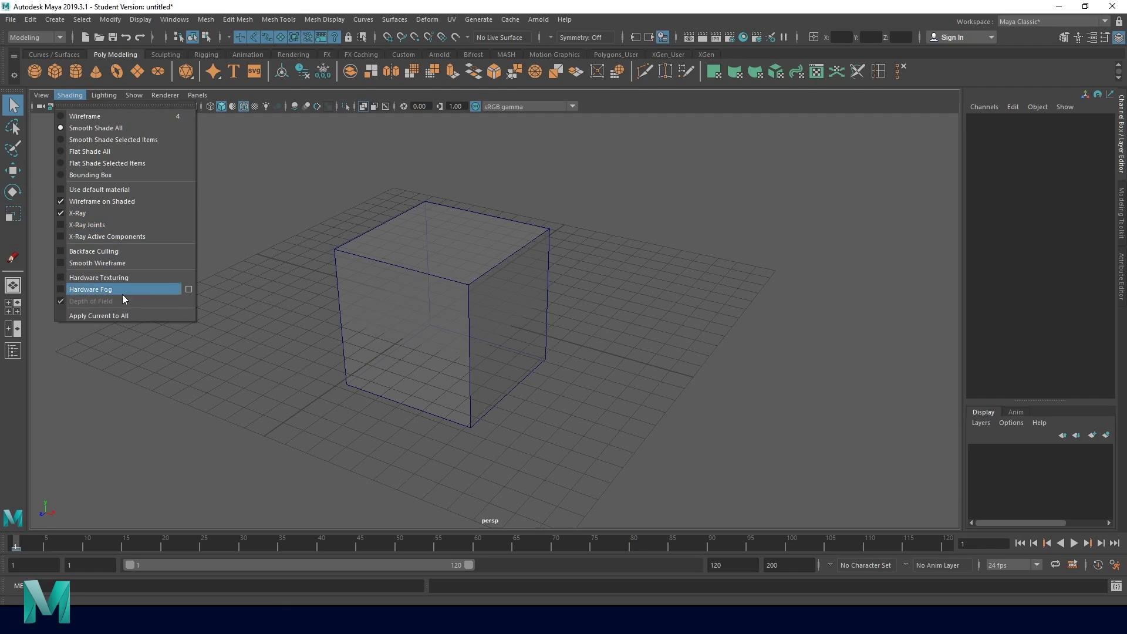
left_click(76, 213)
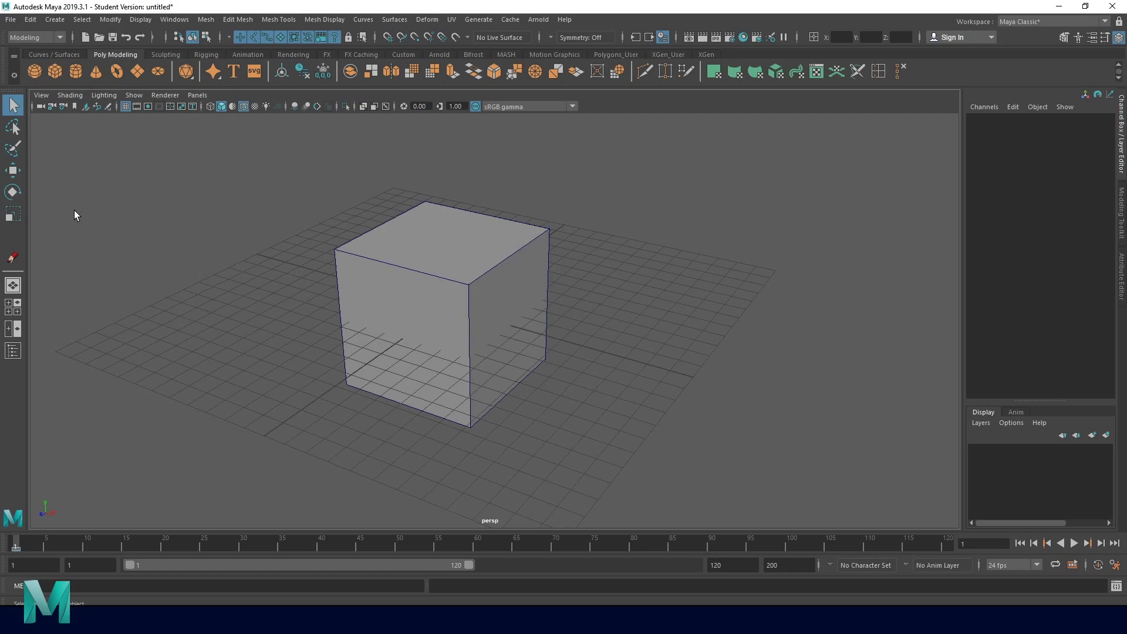
left_click(110, 99)
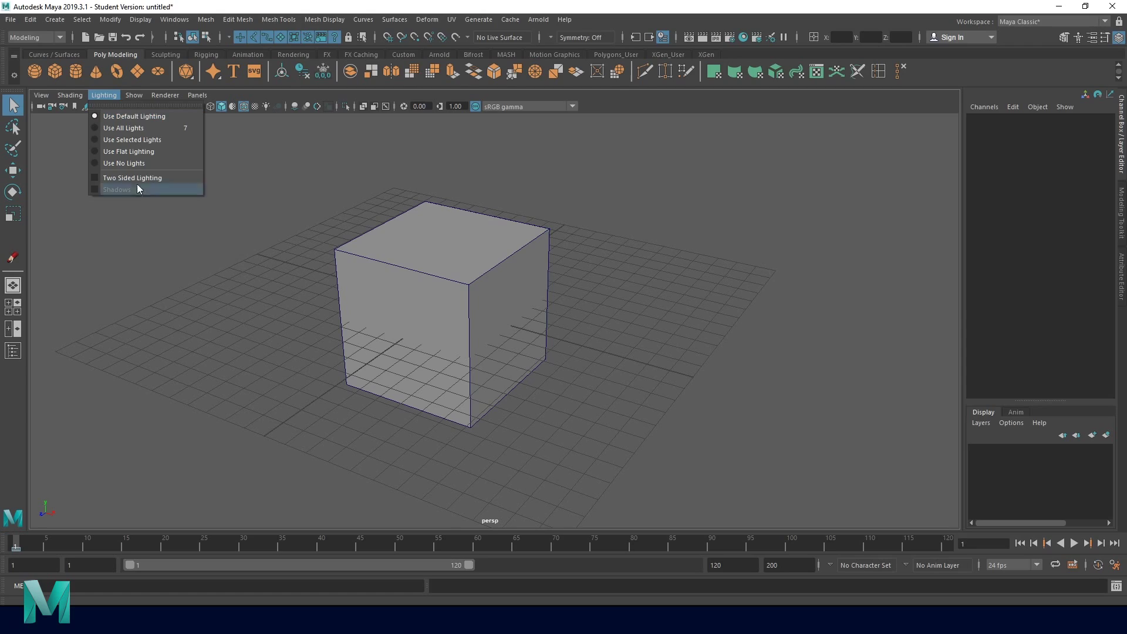
left_click(130, 128)
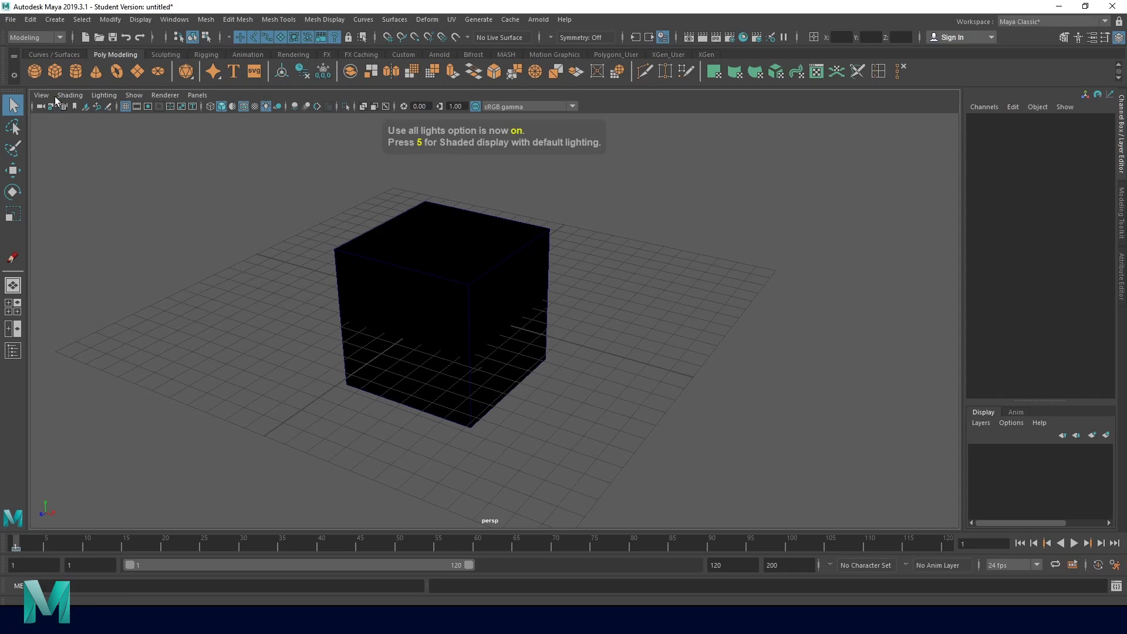
left_click(105, 96)
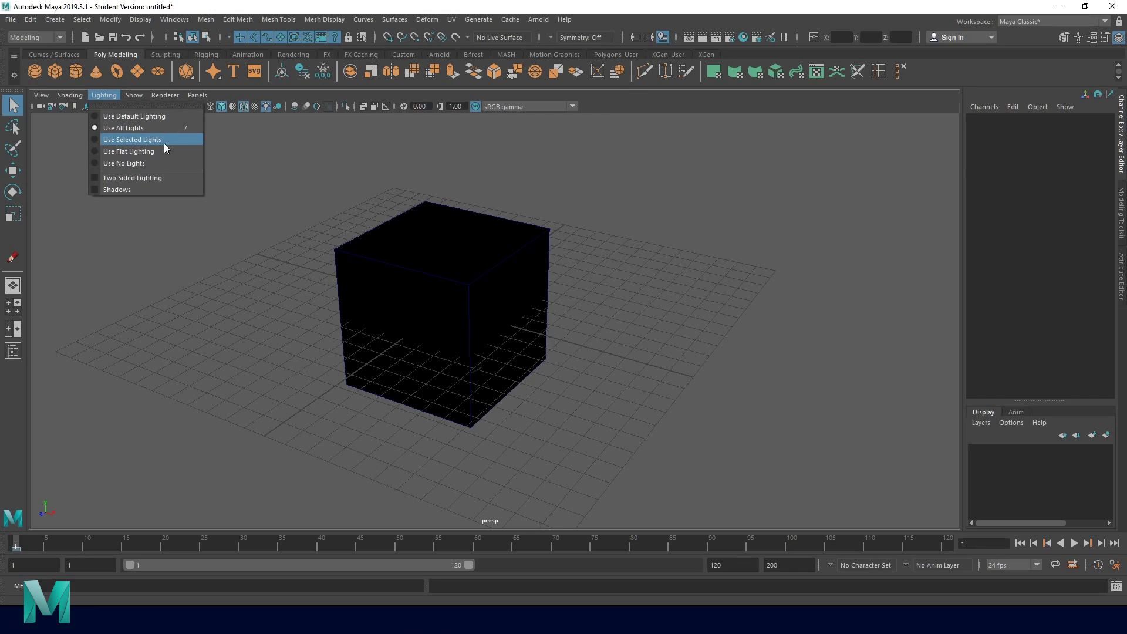
left_click(154, 178)
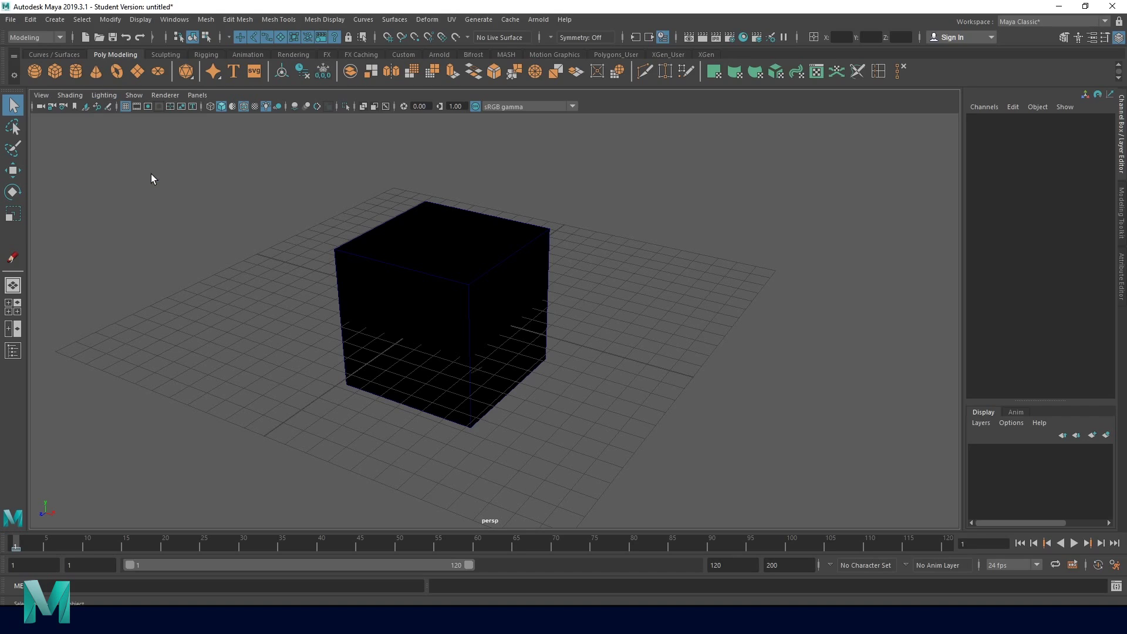
left_click(108, 96)
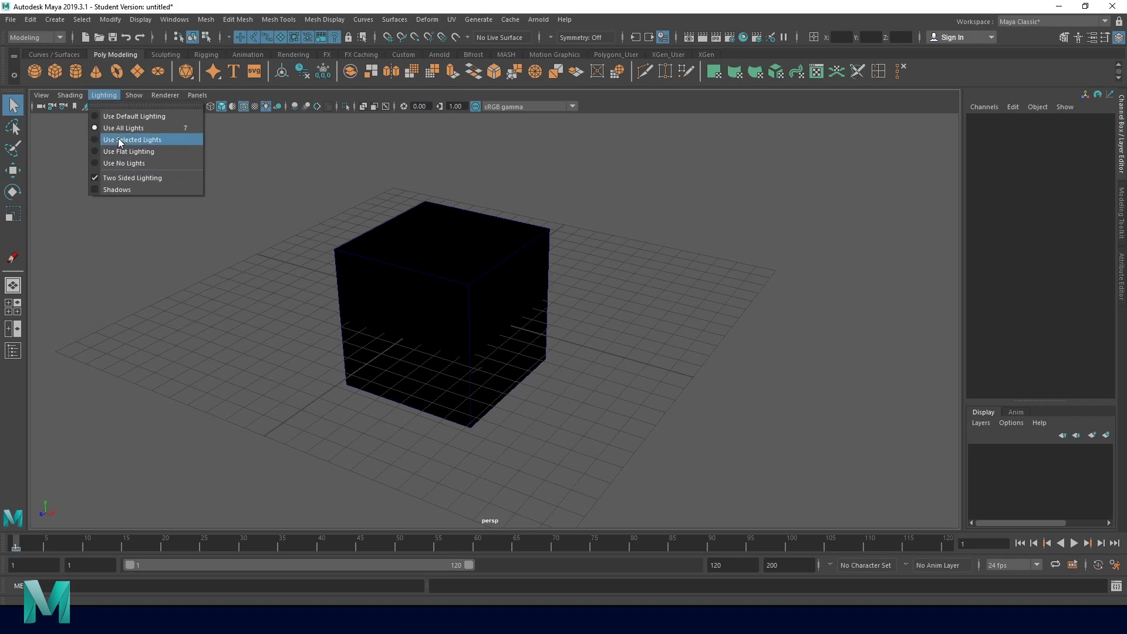
left_click(131, 117)
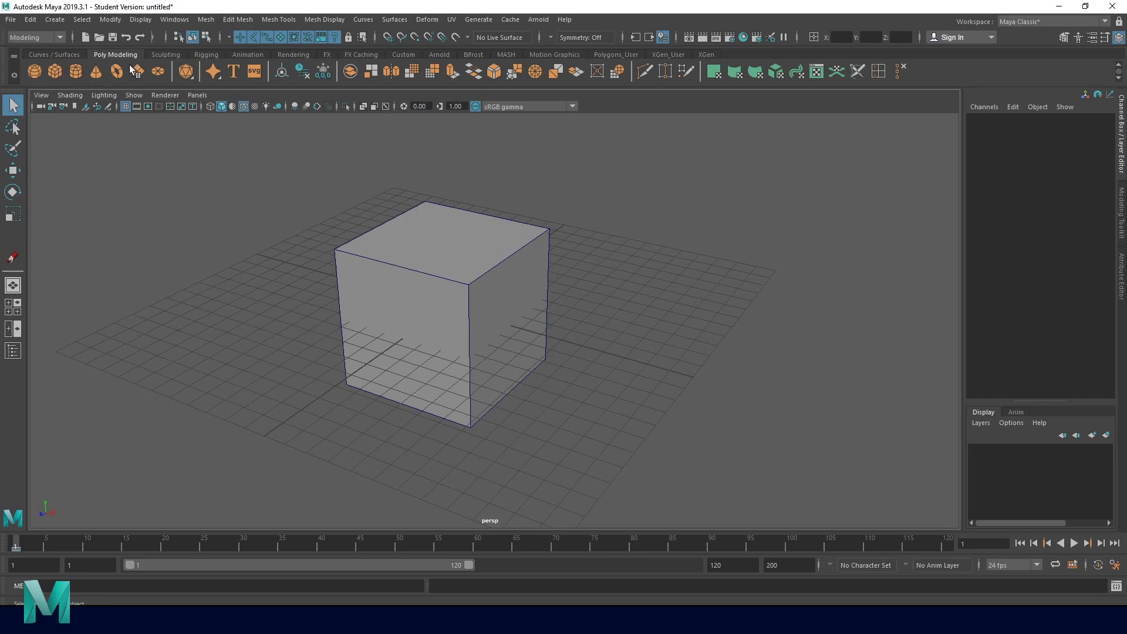
left_click(104, 95)
left_click(122, 174)
right_click_drag(369, 335, 601, 404, "alt")
mouse_move(601, 405)
left_mouse_down("alt")
mouse_move(563, 352)
mouse_move(445, 312)
left_mouse_up("alt")
mouse_move(446, 313)
right_mouse_down("alt")
mouse_move(642, 395)
mouse_move(428, 335)
right_mouse_up("alt")
mouse_move(428, 336)
left_mouse_down("alt")
mouse_move(304, 318)
mouse_move(413, 367)
mouse_move(322, 354)
mouse_move(324, 307)
mouse_move(349, 446)
mouse_move(372, 379)
mouse_move(360, 364)
left_mouse_up("alt")
left_click(103, 95)
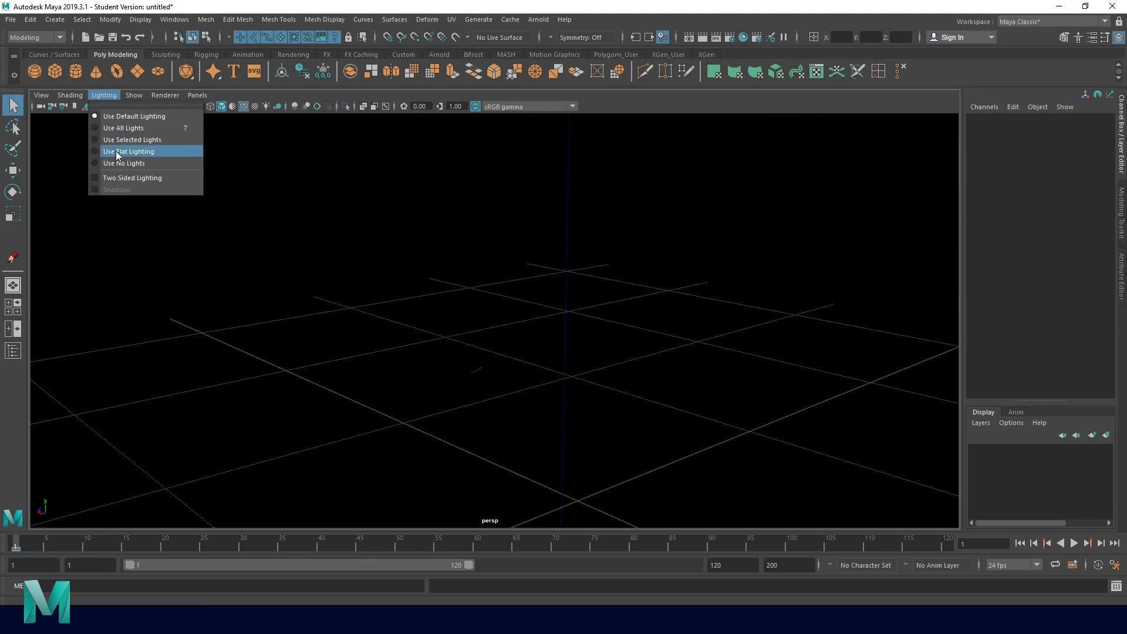
left_click(126, 179)
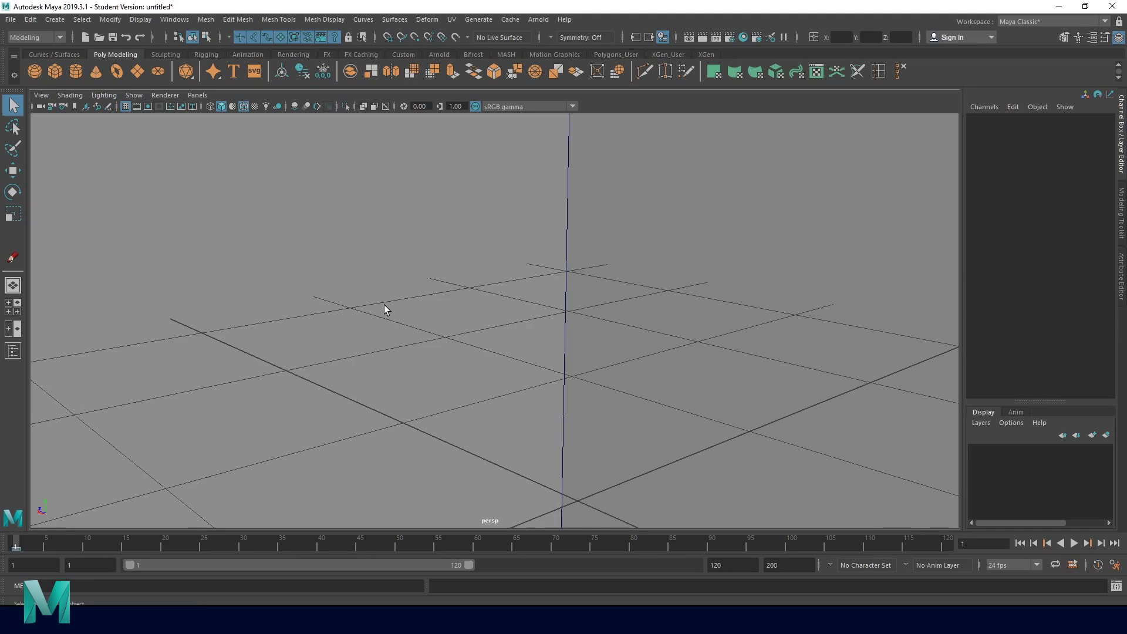
mouse_move(435, 334)
left_mouse_down("alt")
mouse_move(257, 350)
mouse_move(446, 348)
left_mouse_up("alt")
scroll(533, 368, "up", 3)
scroll(572, 395, "down", 2)
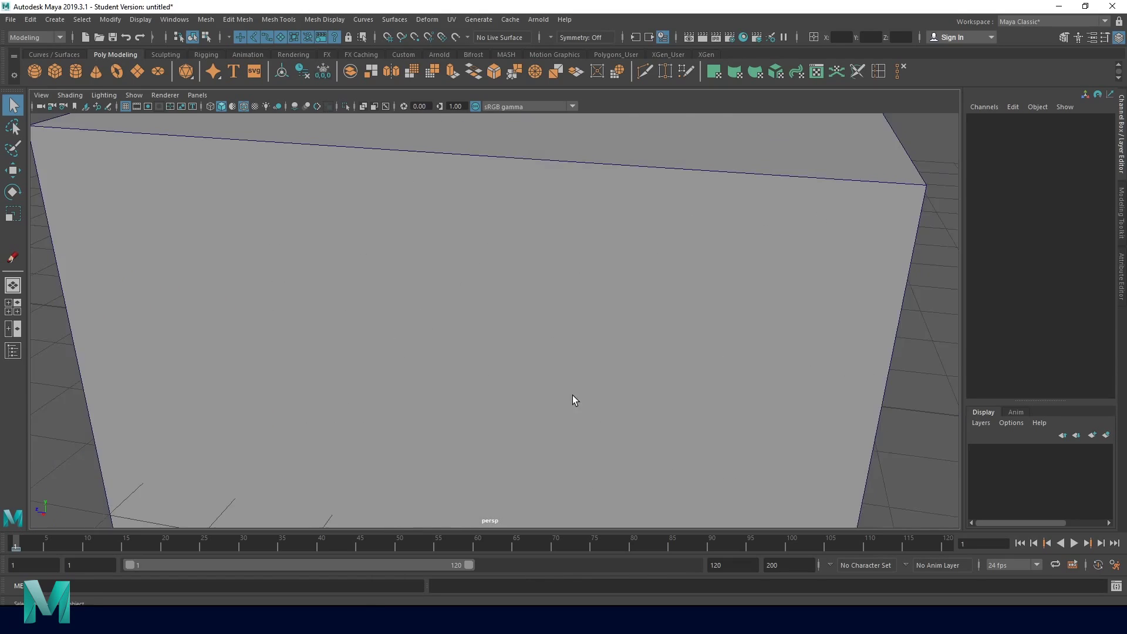
scroll(572, 395, "down", 3)
mouse_move(546, 352)
left_mouse_down("alt")
mouse_move(607, 395)
mouse_move(483, 370)
mouse_move(502, 318)
left_mouse_up("alt")
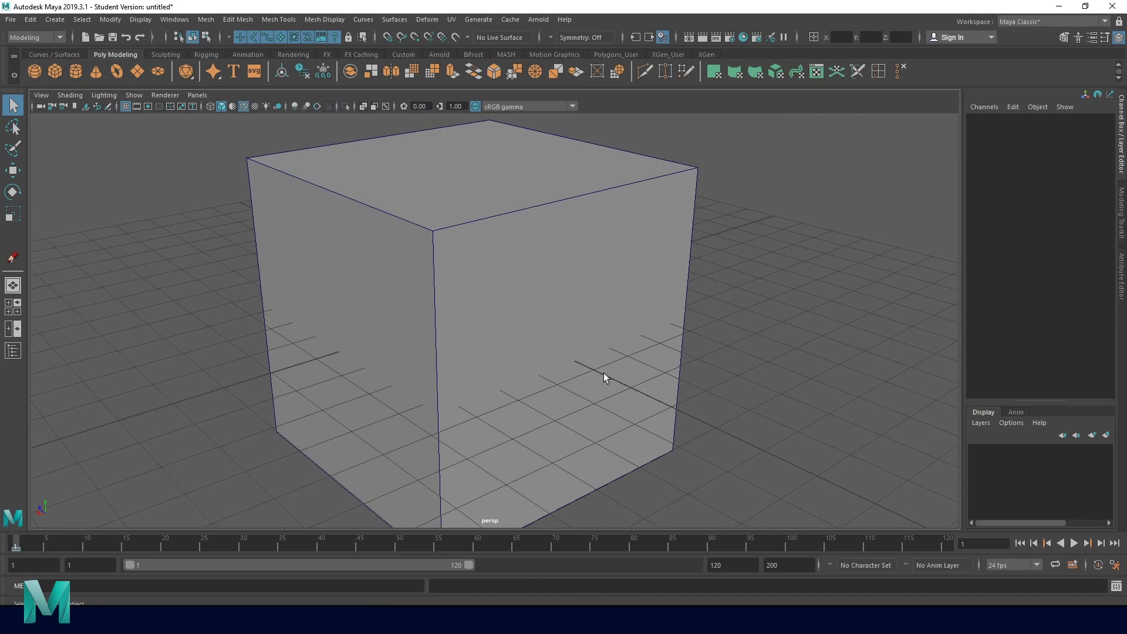
scroll(611, 375, "down", 2)
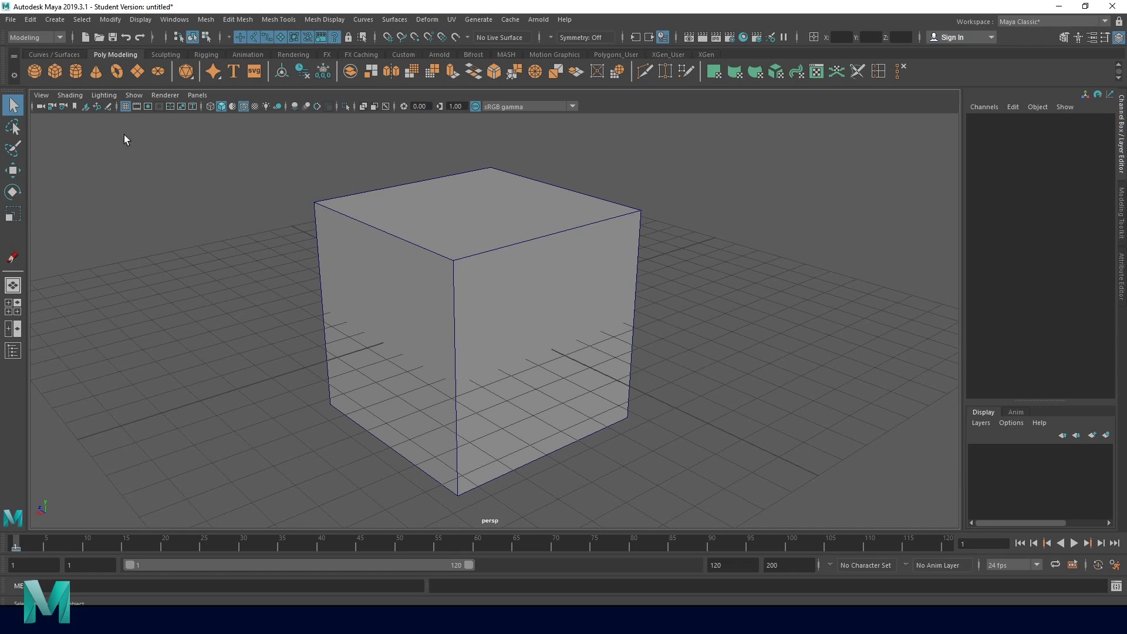
left_click(104, 95)
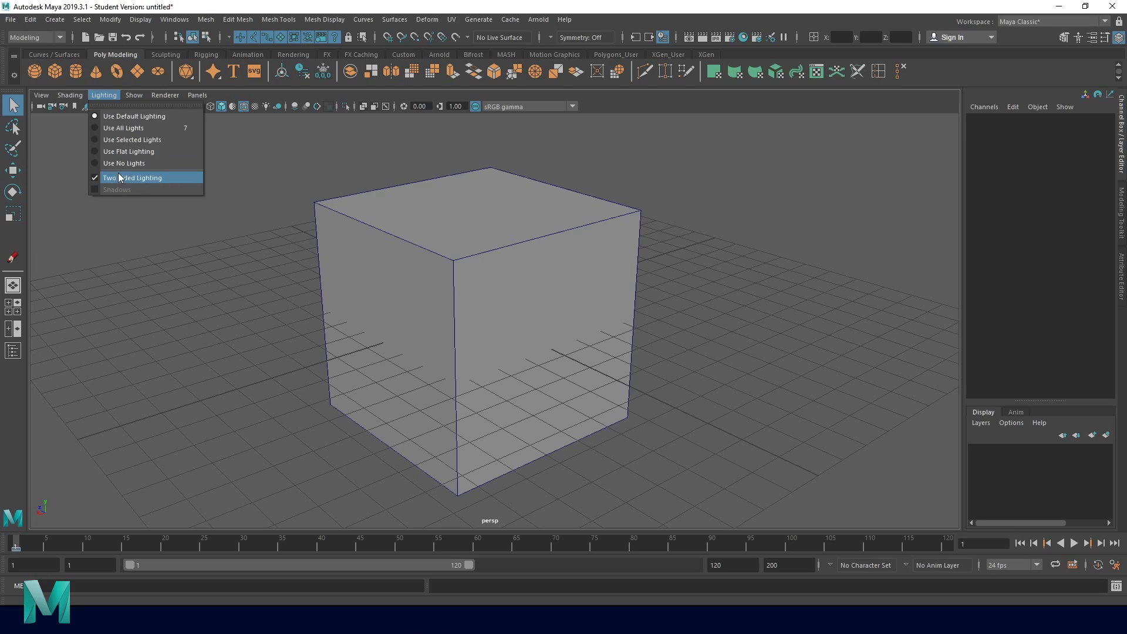
left_click(132, 177)
left_click(543, 287)
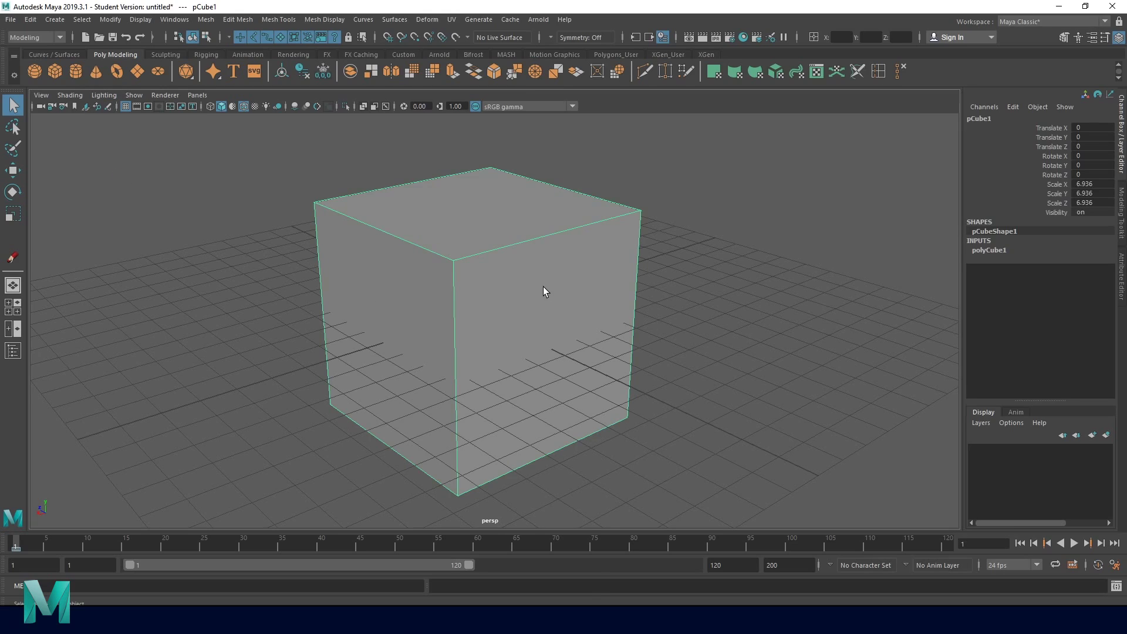
right_click_drag(543, 287, 543, 320)
left_click(530, 319)
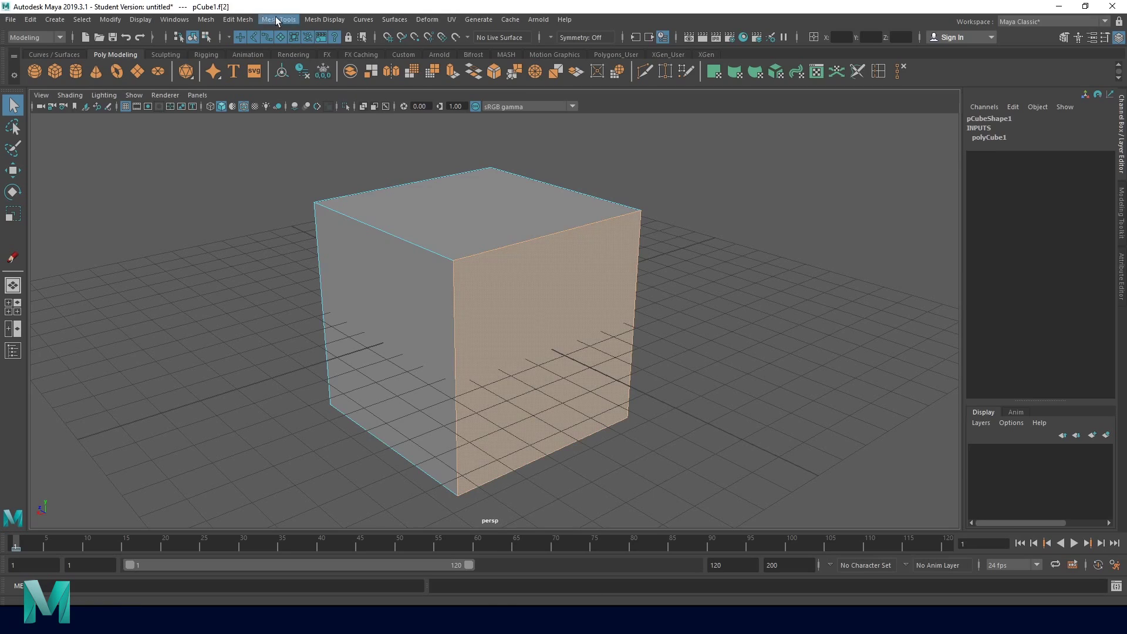
Reverse the selected side face's normals and orbit to view the flipped face.
left_click(317, 19)
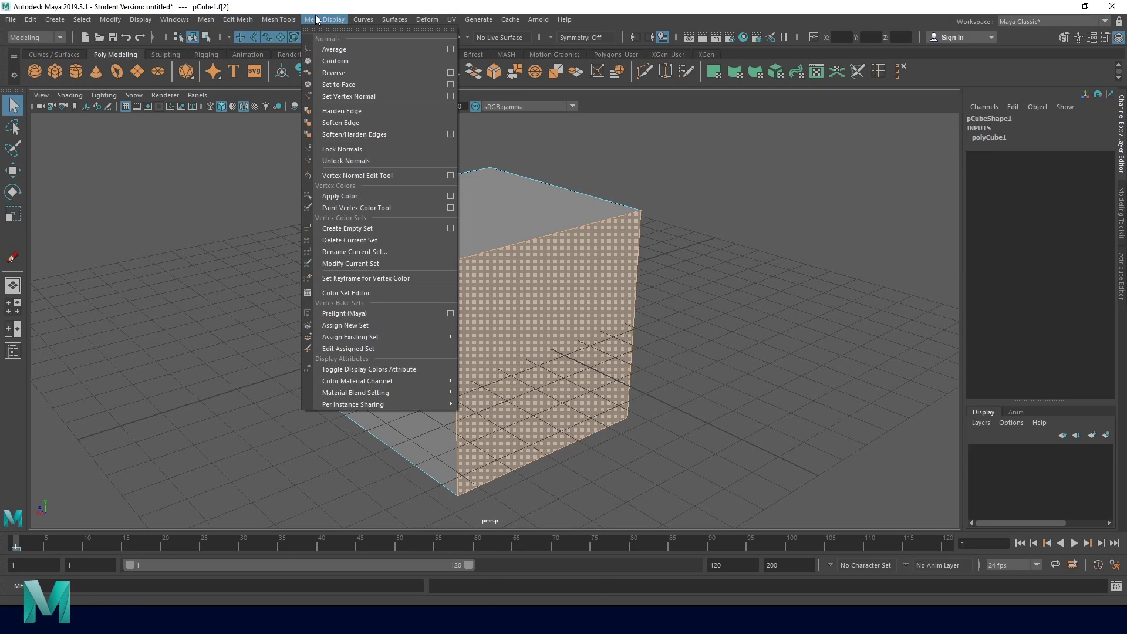
left_click(341, 72)
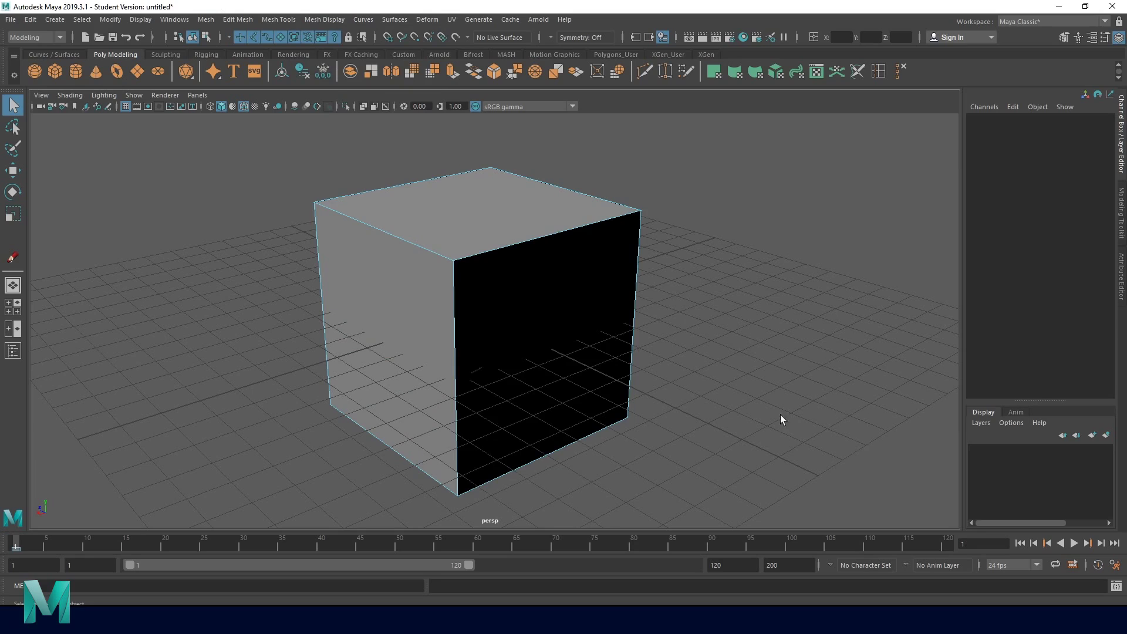
left_click_drag(780, 415, 789, 417, "alt")
left_click_drag(591, 364, 503, 352, "alt")
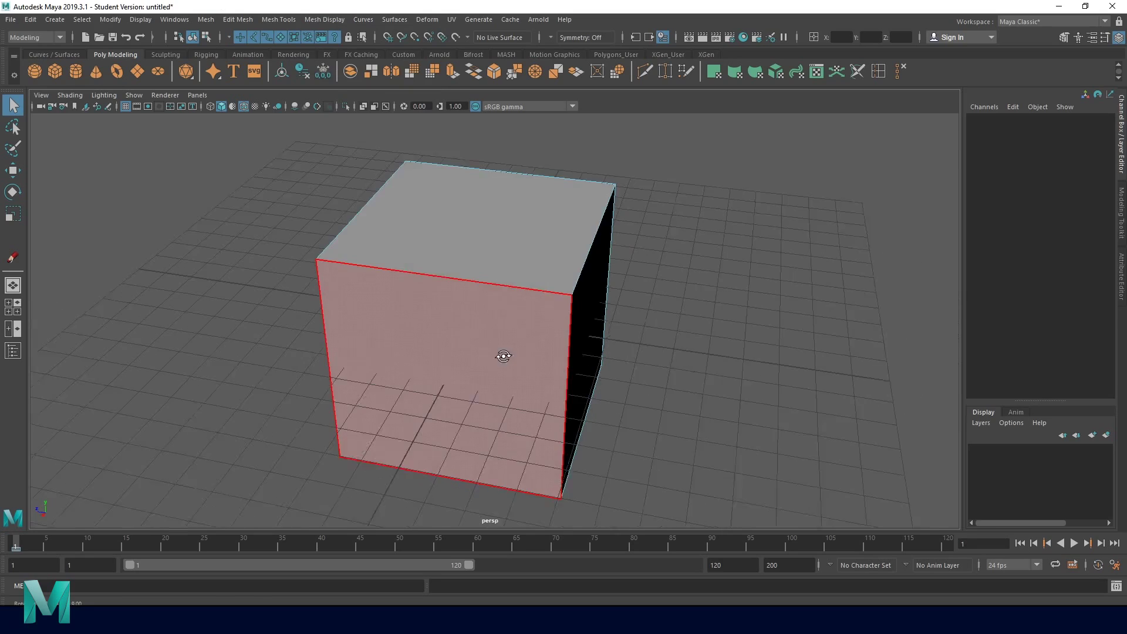
left_click_drag(581, 362, 568, 364, "alt")
Reselect the flipped side face and reverse its normals back with Mesh Display > Reverse.
left_click(551, 333)
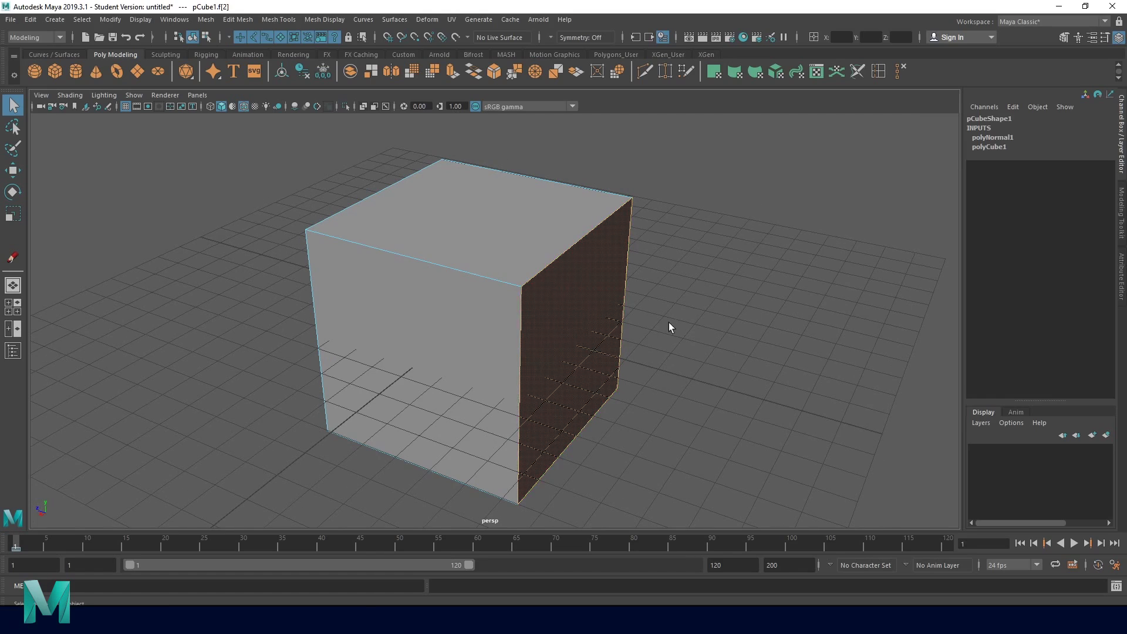
left_click(784, 342)
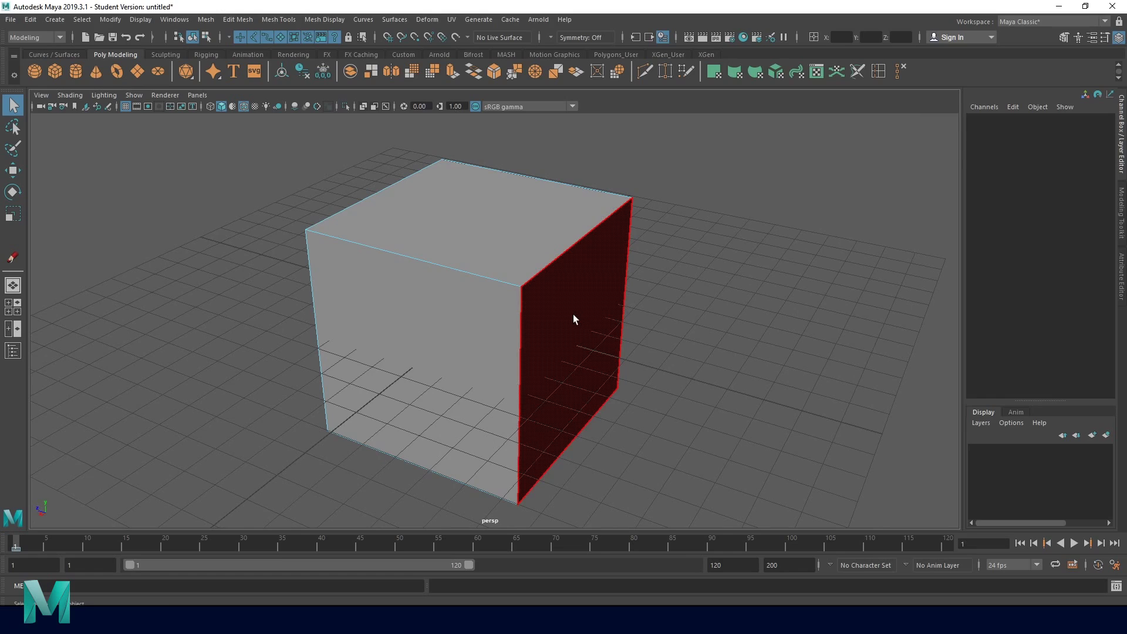
left_click(574, 316)
left_click(316, 21)
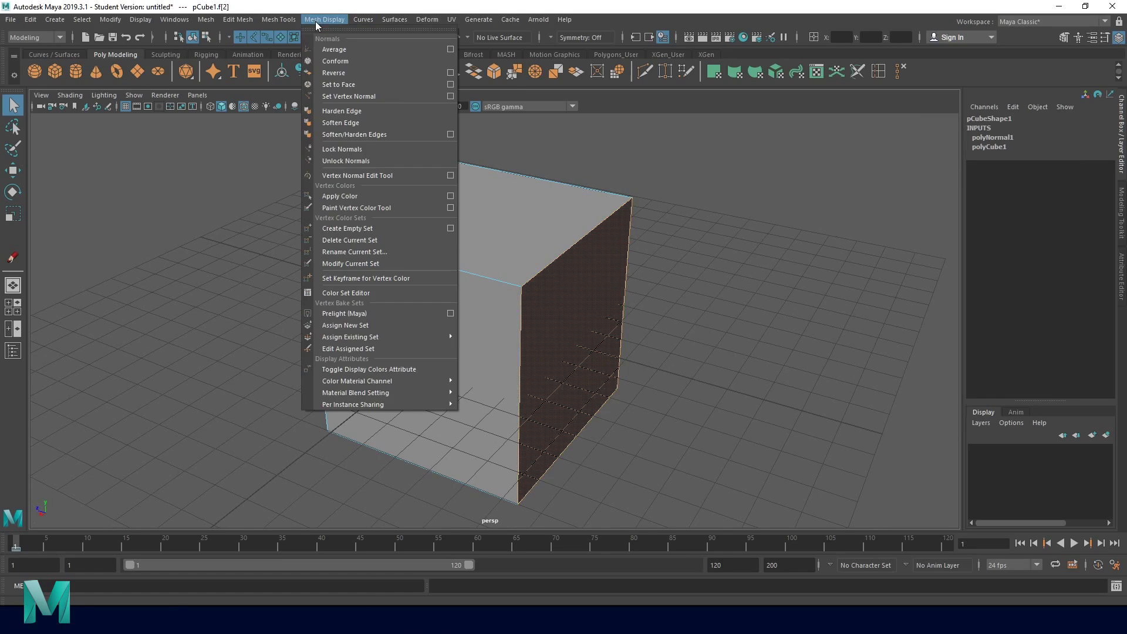
left_click(333, 72)
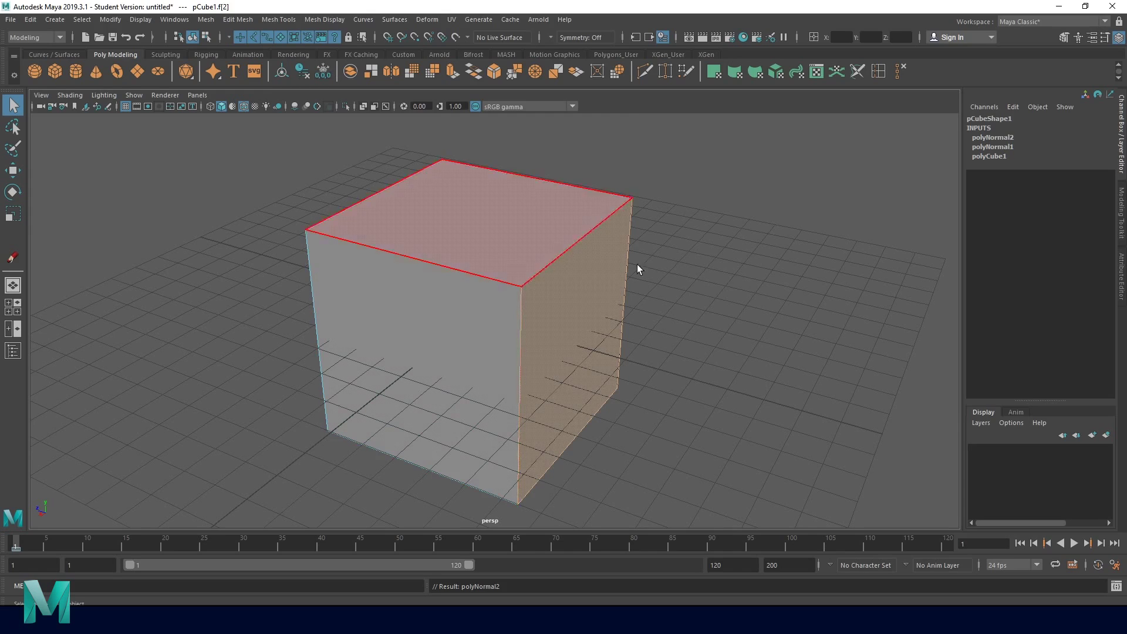
Return the cube to Object Mode through the right-click marking menu.
scroll(614, 333, "down", 3)
right_click(422, 272)
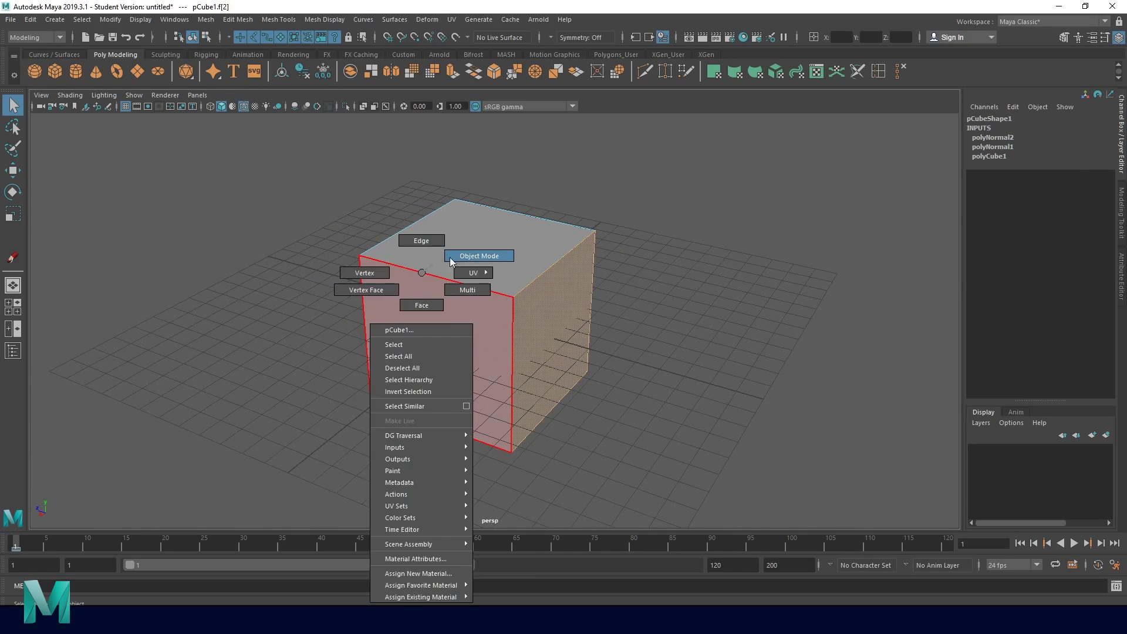
left_click(473, 257)
left_click(134, 95)
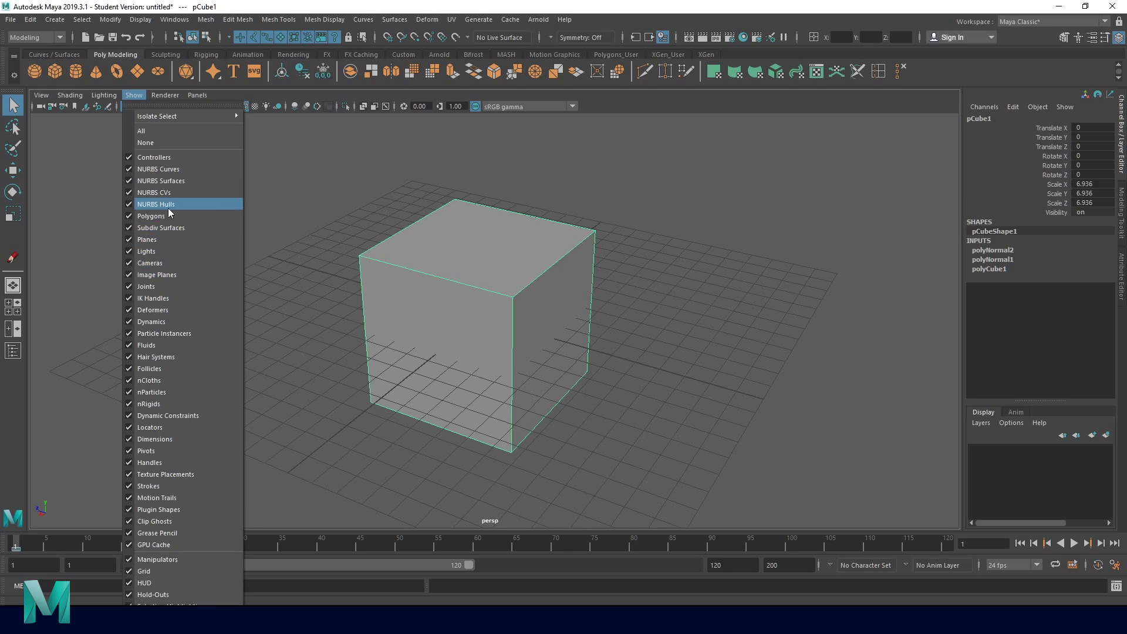
left_click(128, 217)
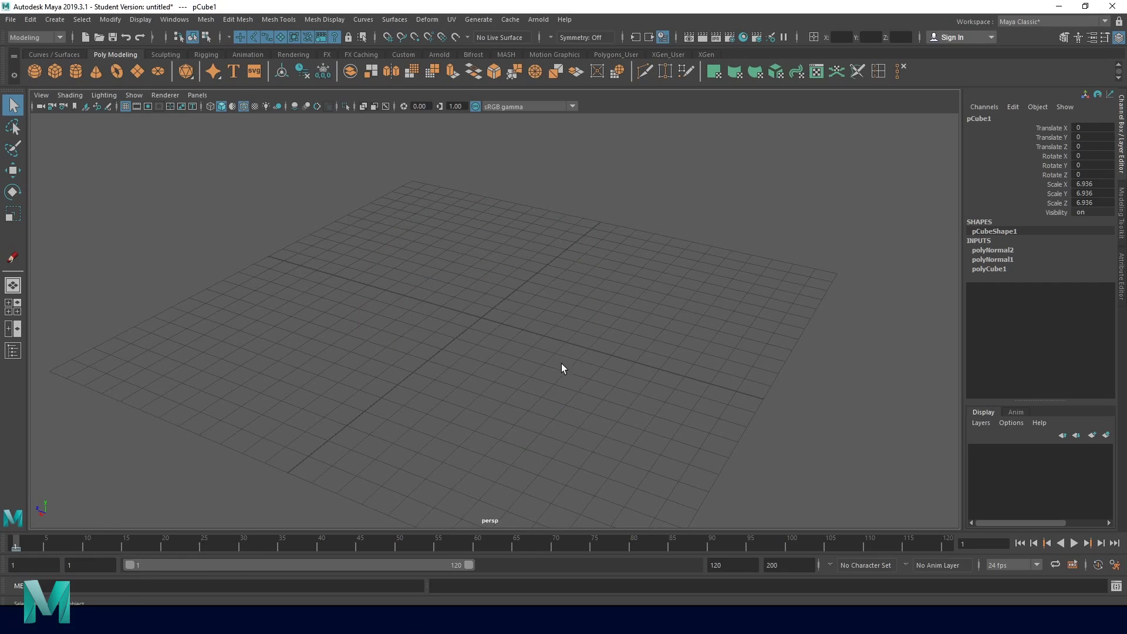
left_click(135, 95)
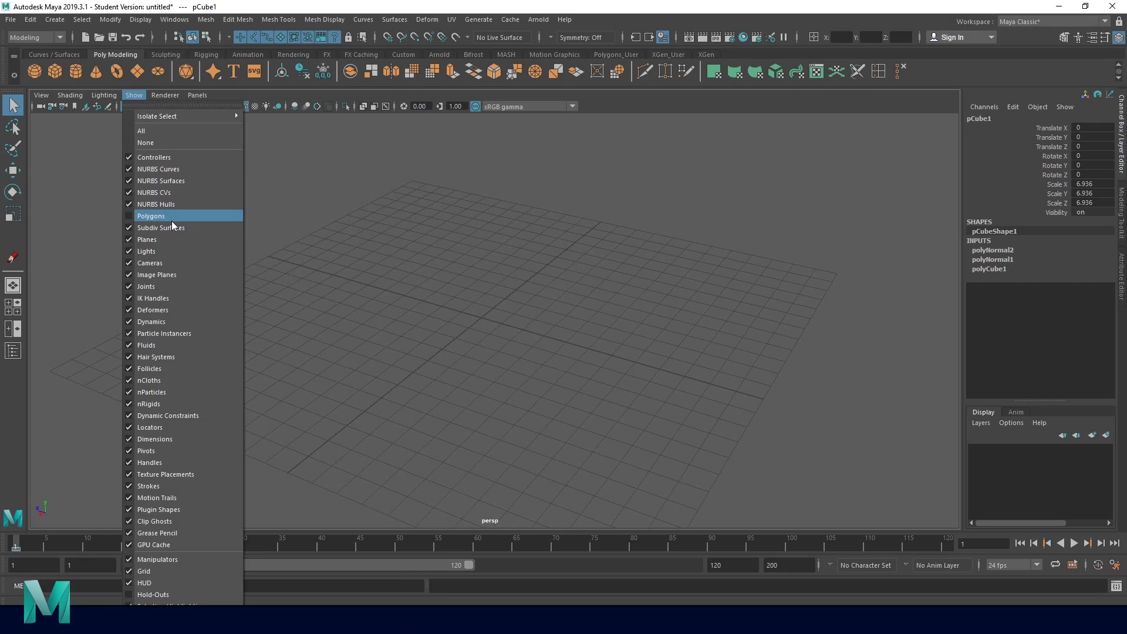
left_click(144, 216)
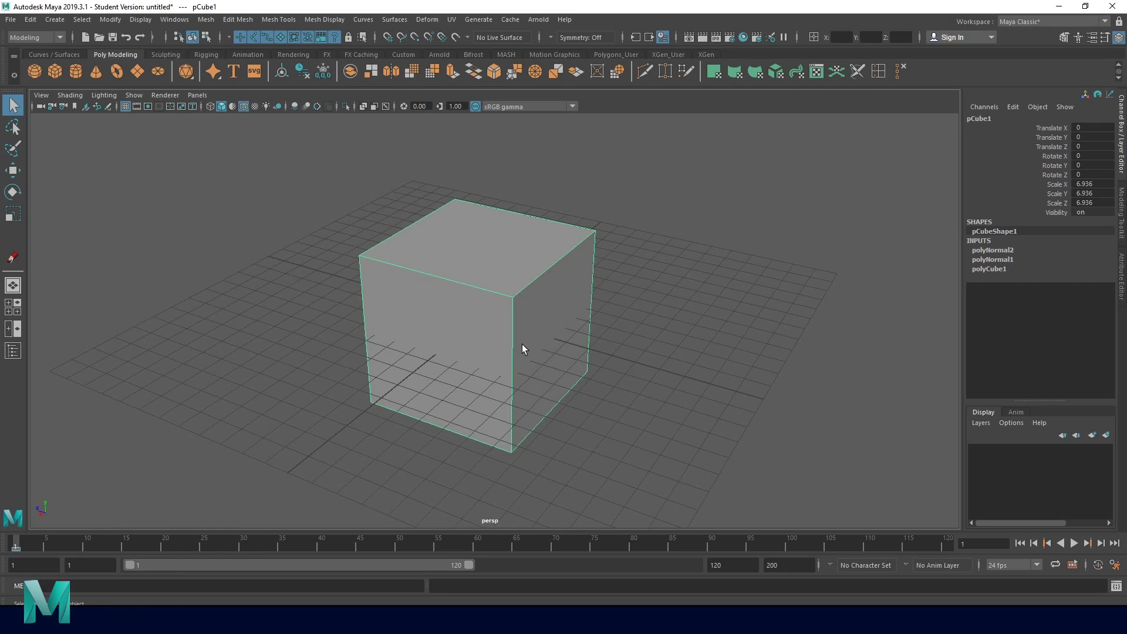
left_click(156, 93)
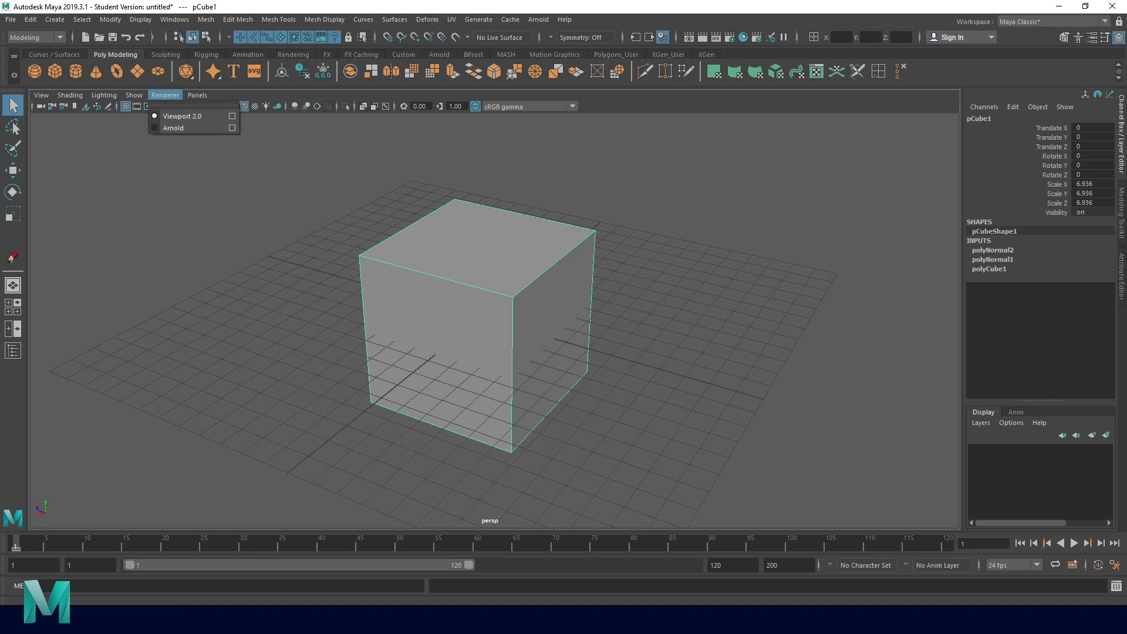
Close and reopen the viewport Renderer list showing Viewport 2.0 and Arnold.
left_click(188, 116)
left_click(174, 95)
mouse_move(197, 95)
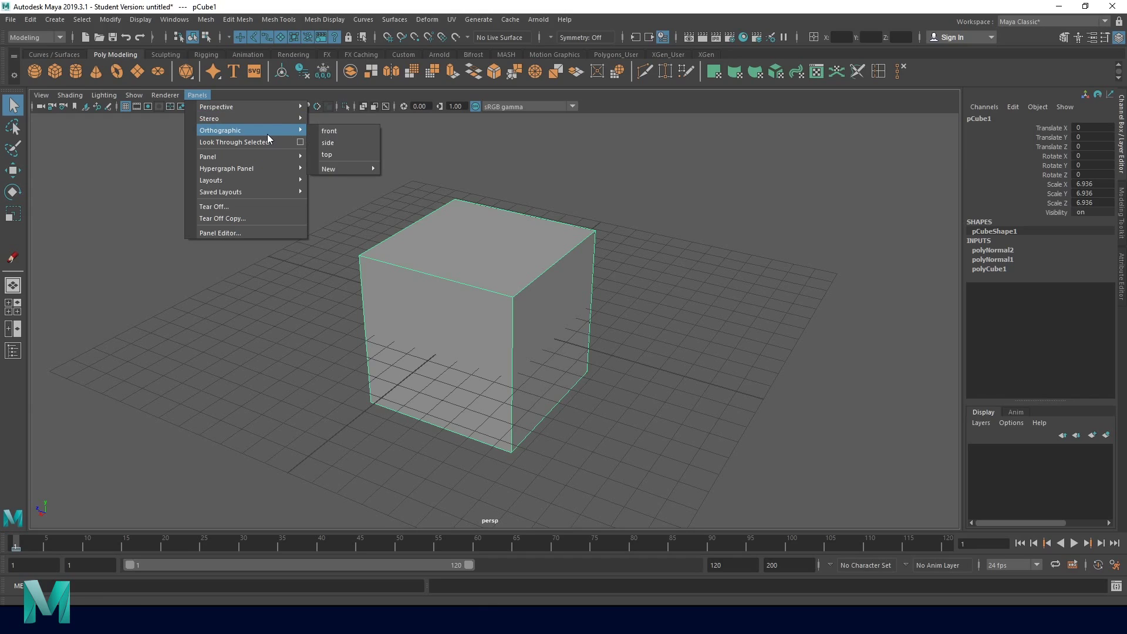
left_click(340, 154)
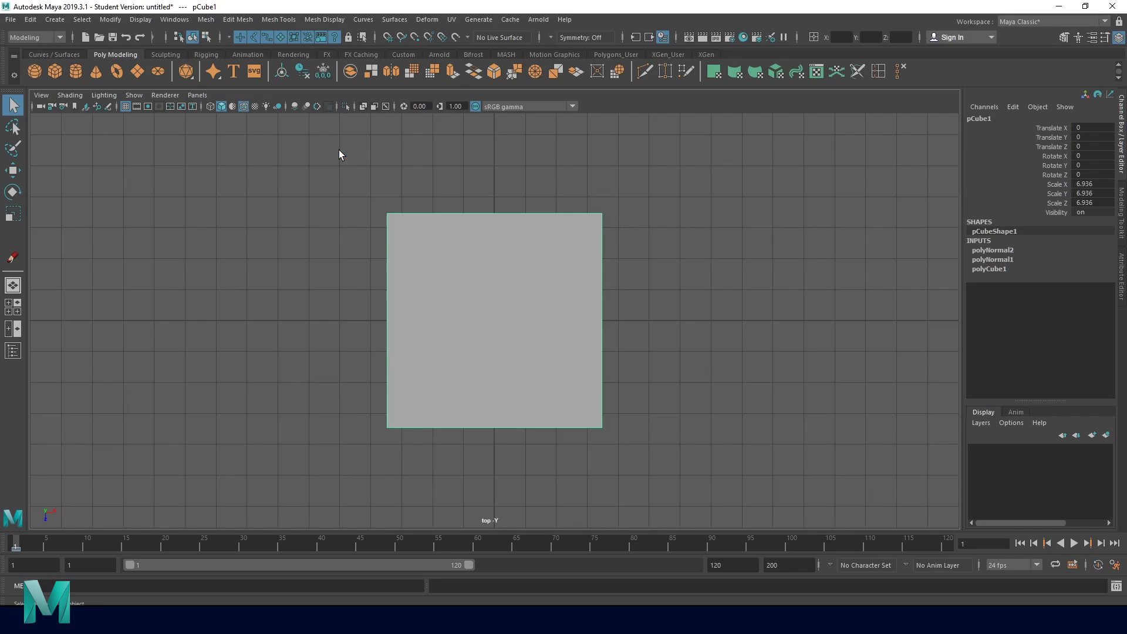
left_click(197, 95)
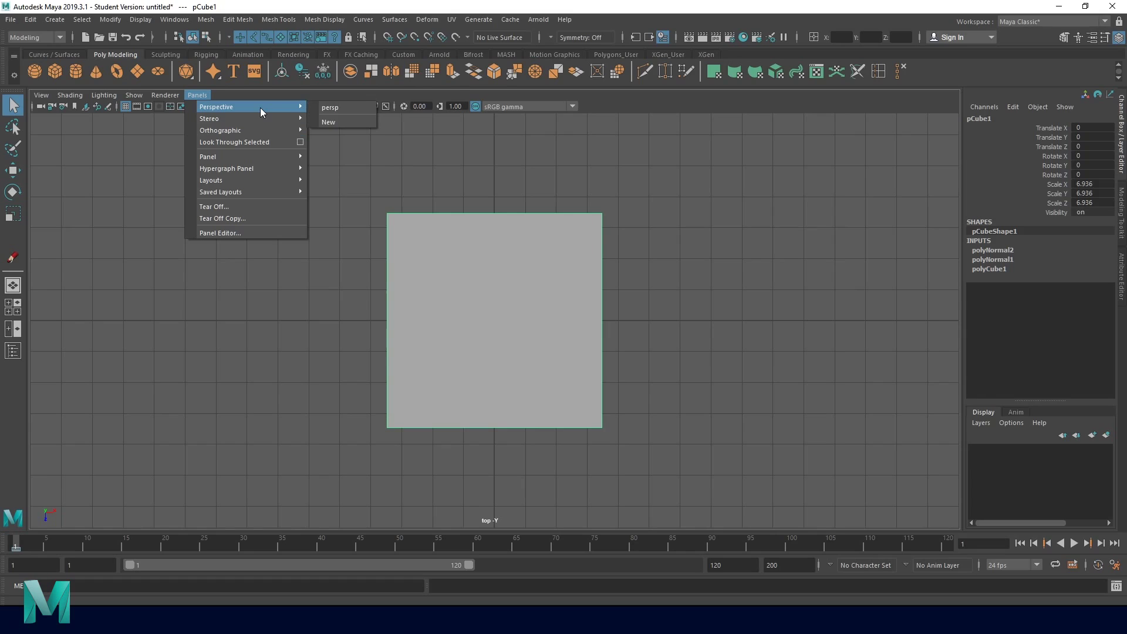
left_click(338, 107)
left_click(191, 94)
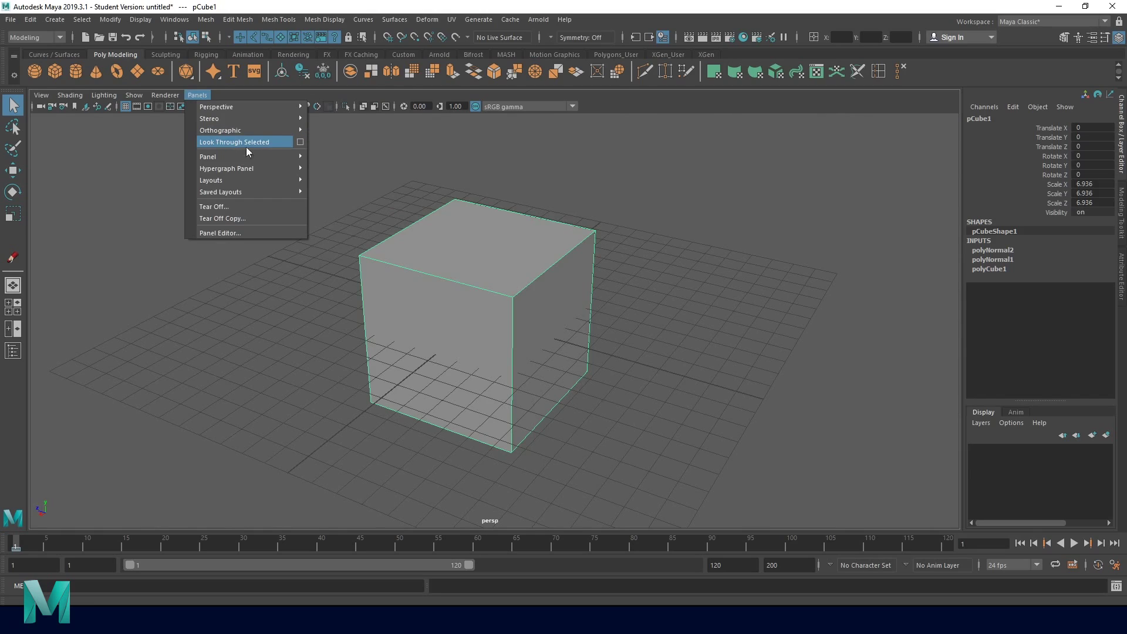
mouse_move(210, 156)
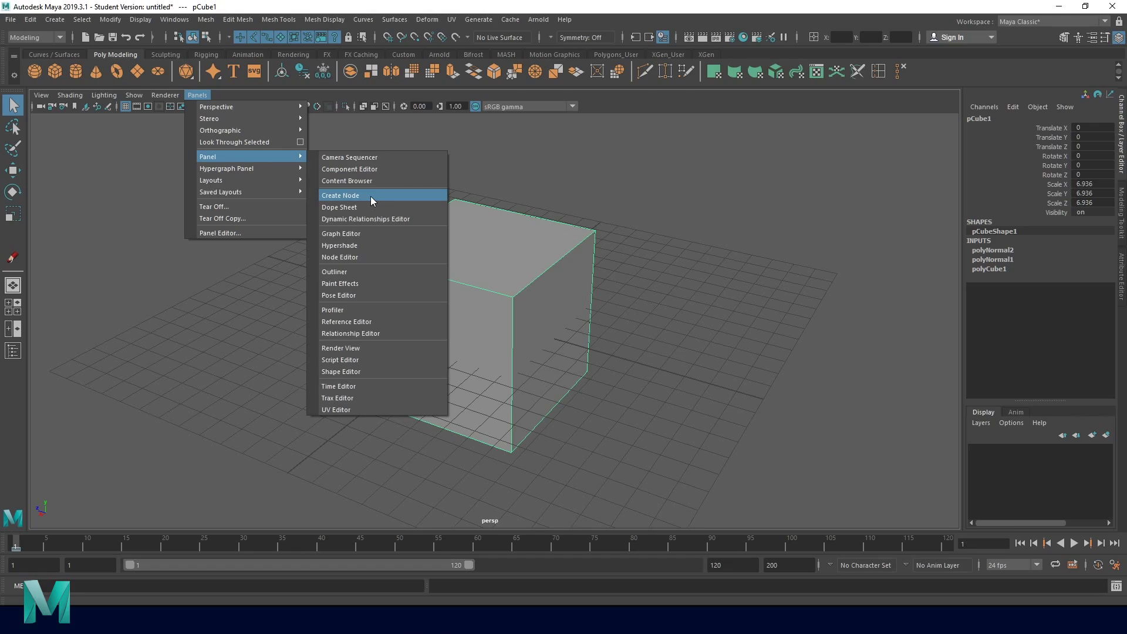
left_click(365, 234)
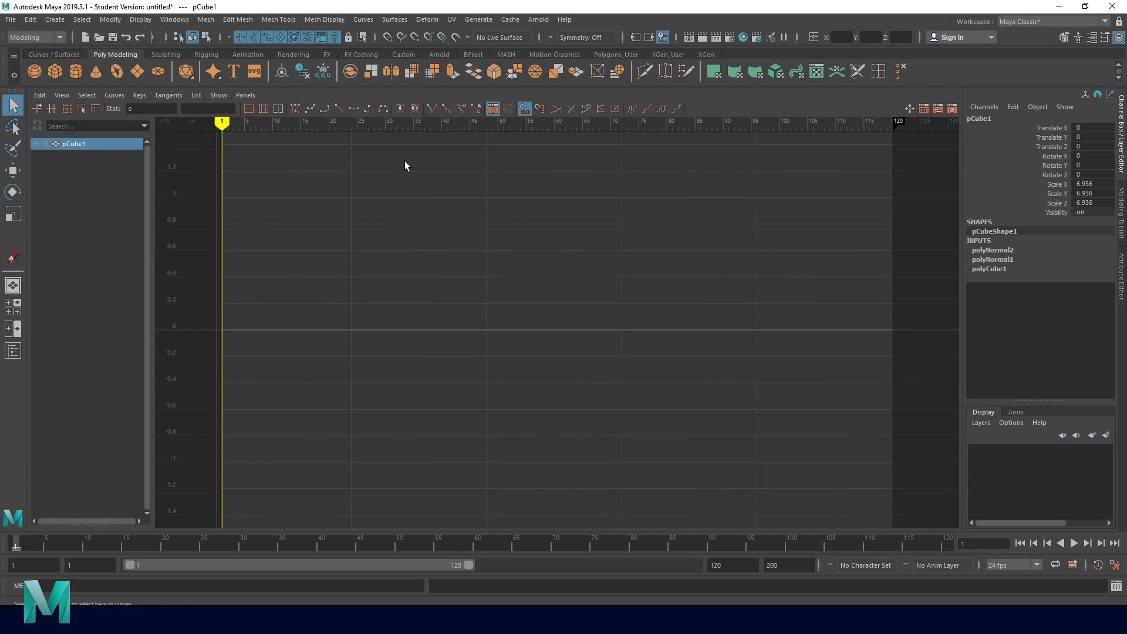
left_click(247, 99)
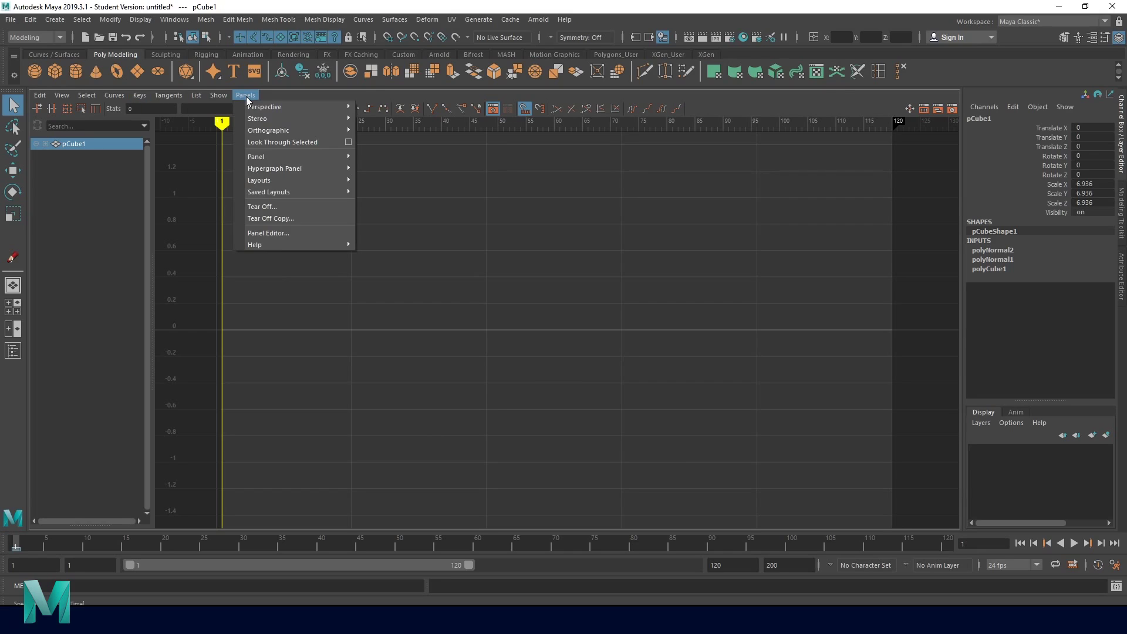
mouse_move(264, 107)
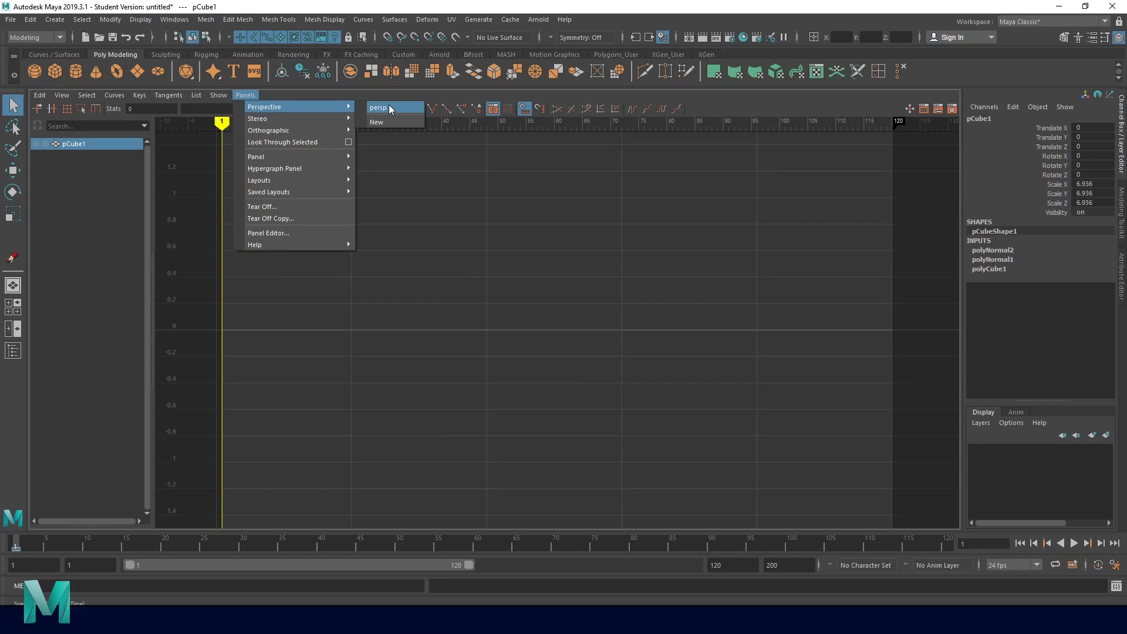
left_click(389, 107)
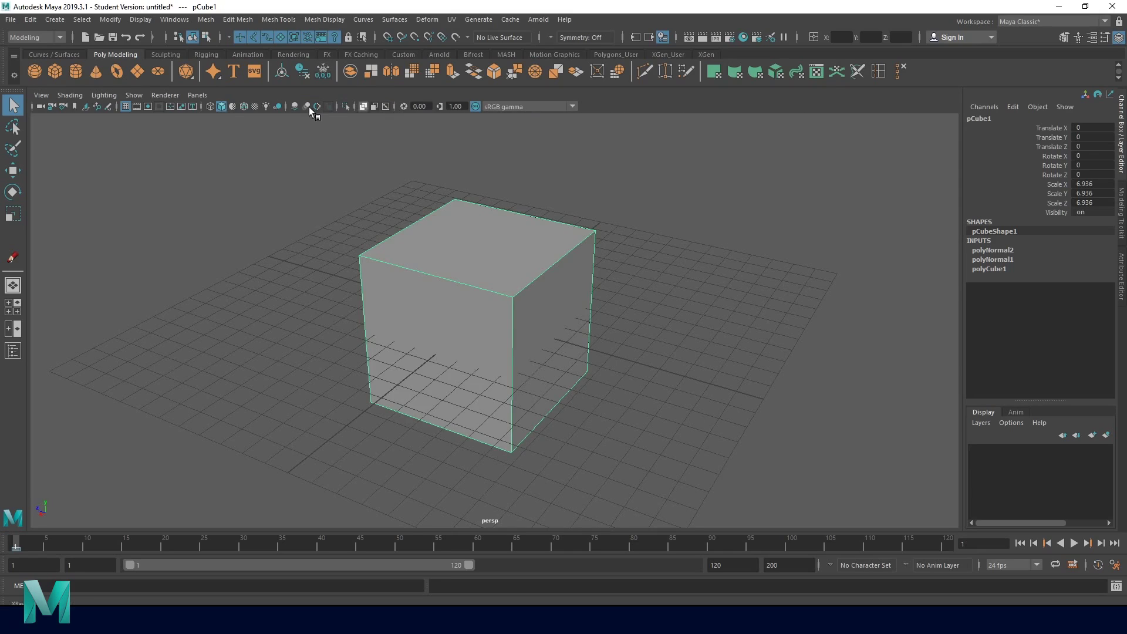
left_click(190, 94)
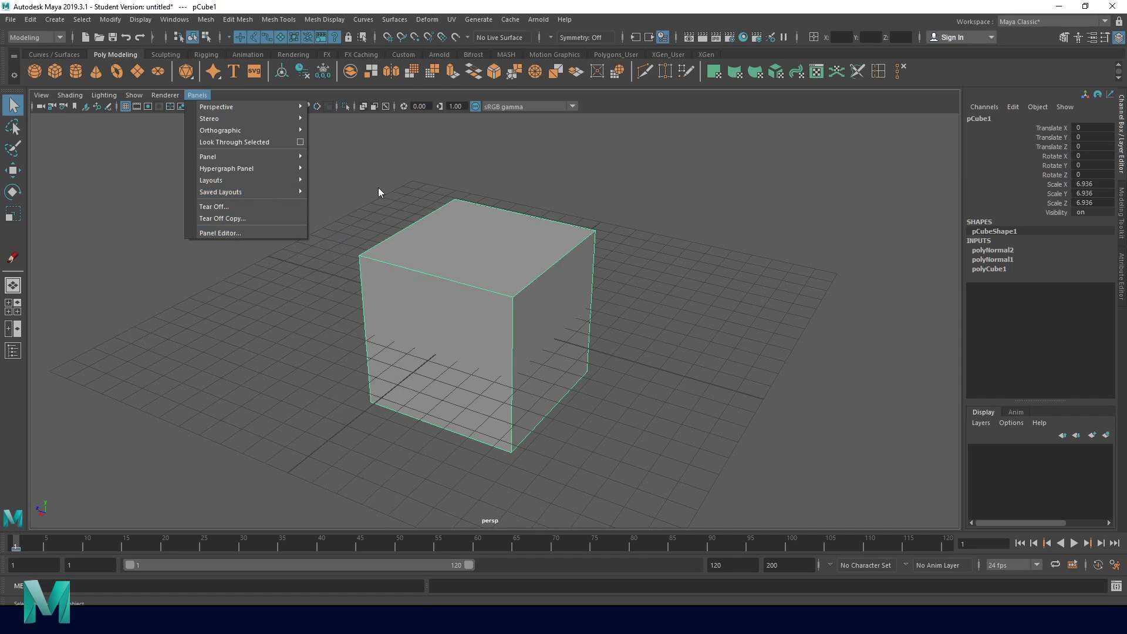
Dismiss the Panels menu and click empty viewport space to deselect pCube1.
left_click(378, 188)
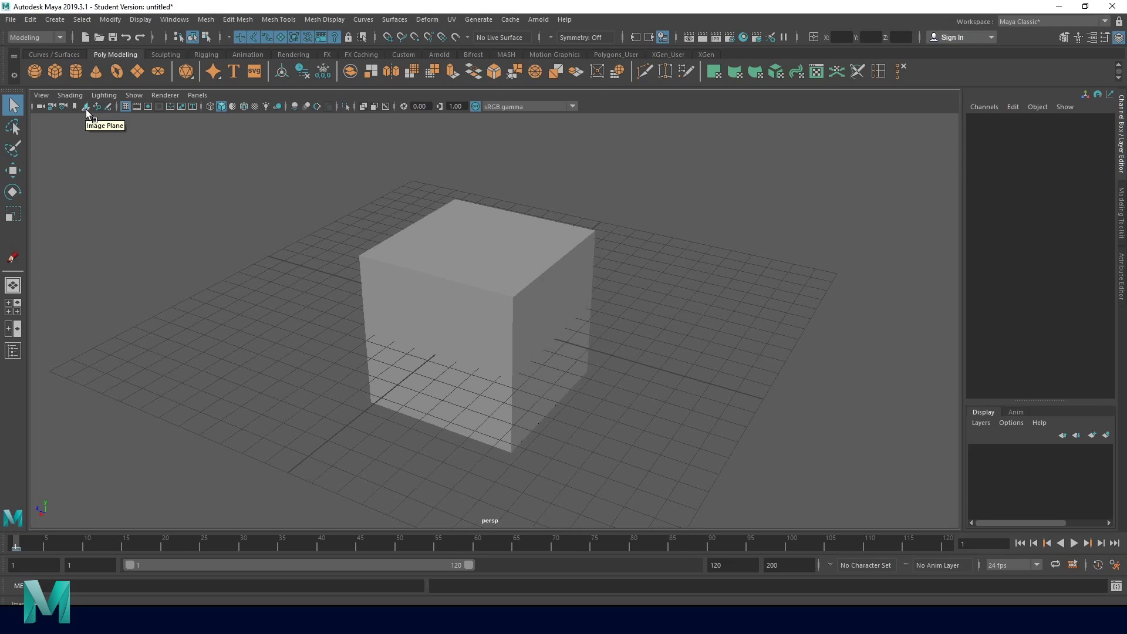
left_click(42, 94)
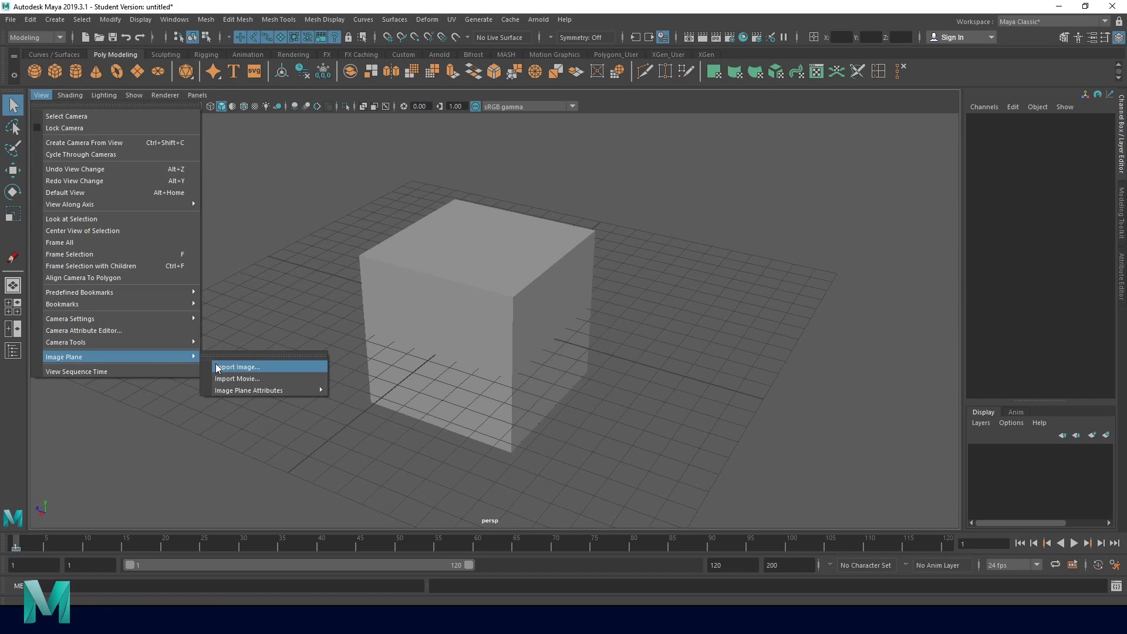
left_click(287, 248)
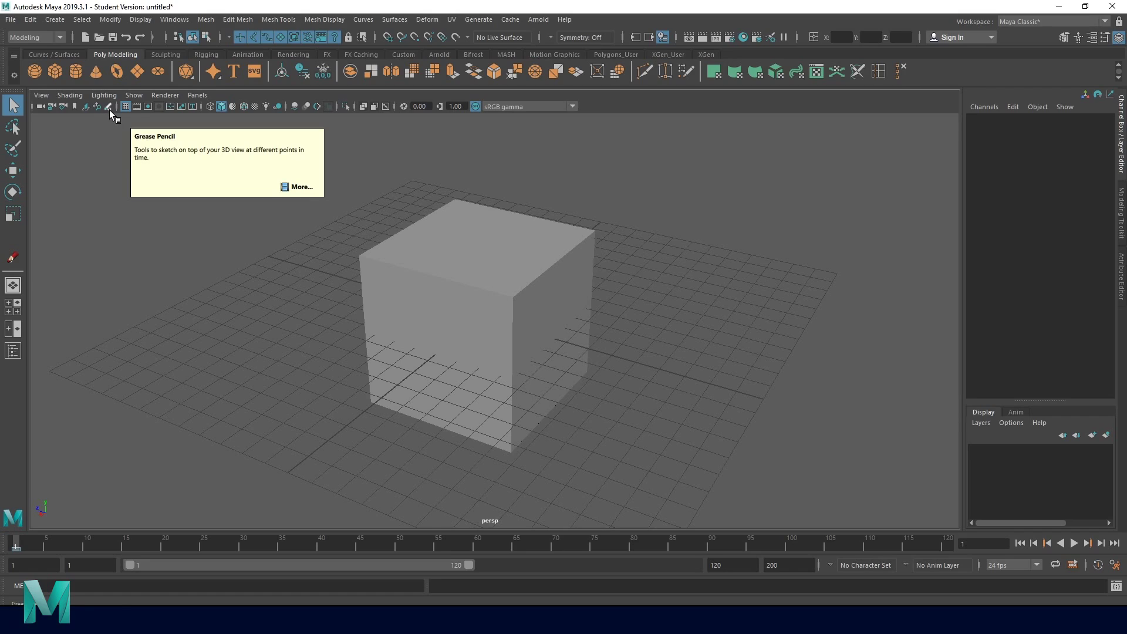
Sketch a loop with the grease pencil, then paint eyes and a smile with an enlarged marker.
left_click(109, 111)
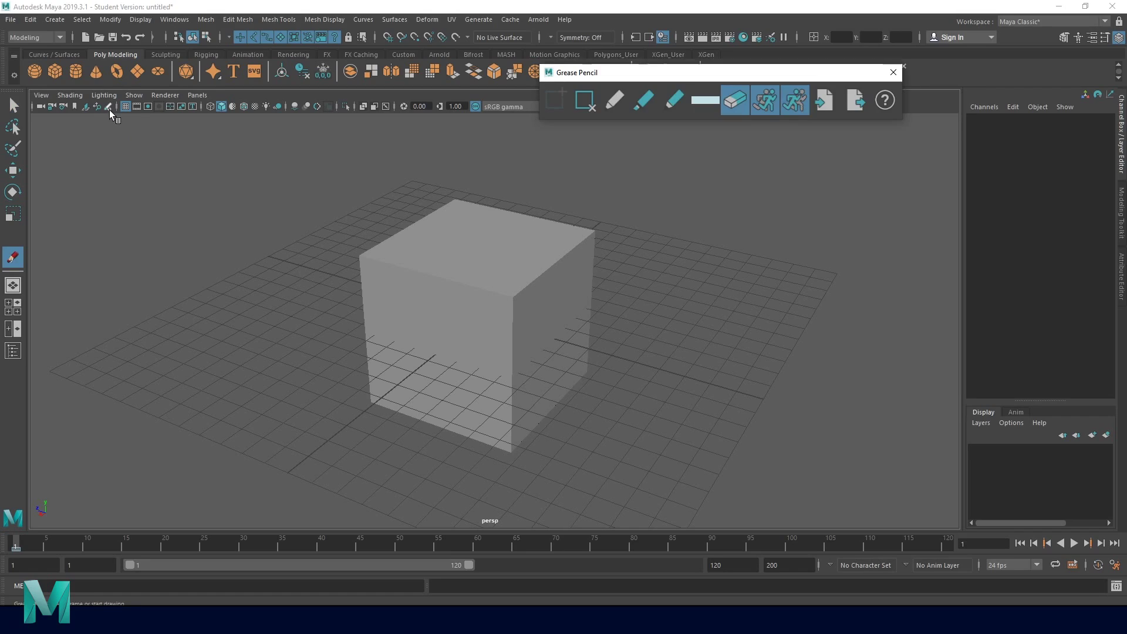
left_click(613, 102)
left_click_drag(403, 284, 405, 302)
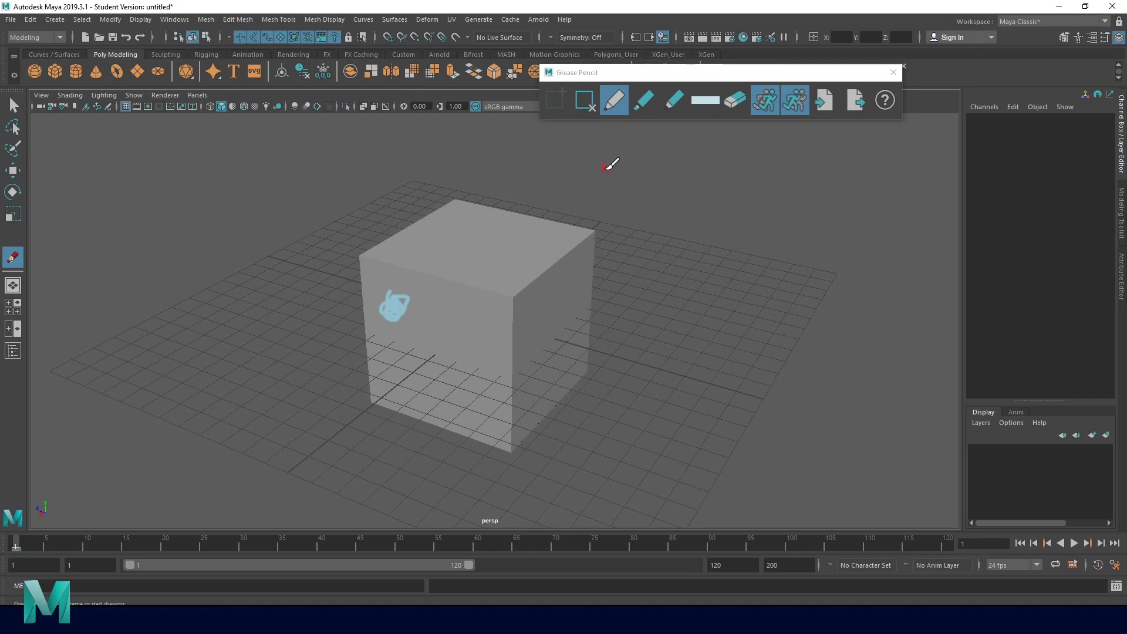
left_click(644, 100)
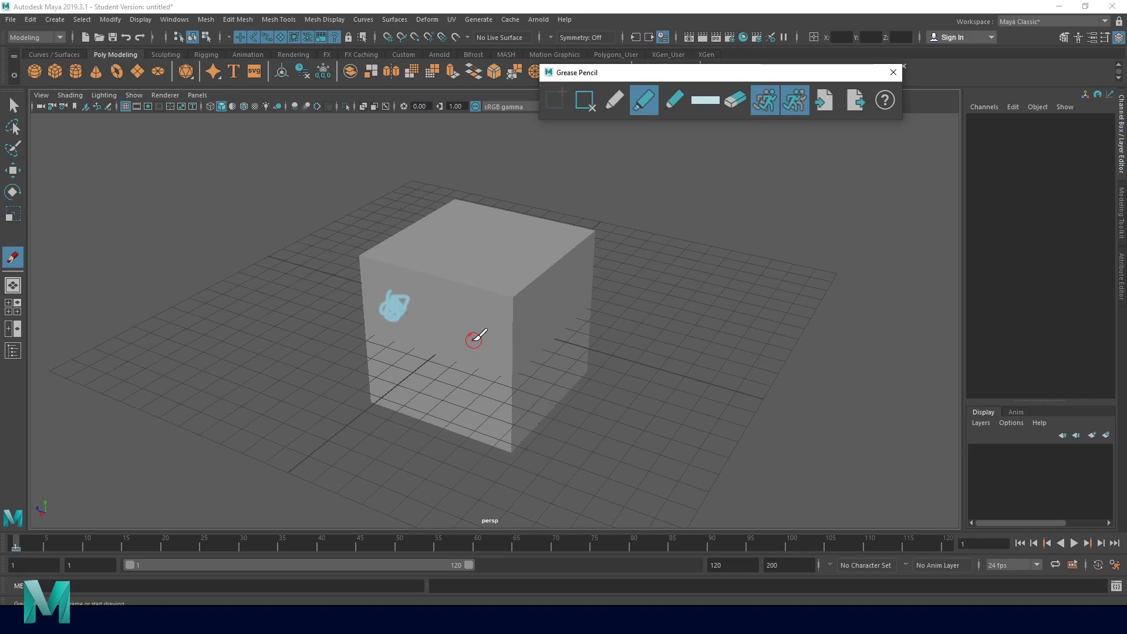
mouse_move(473, 338)
left_mouse_down()
mouse_move(487, 325)
mouse_move(484, 334)
left_mouse_up()
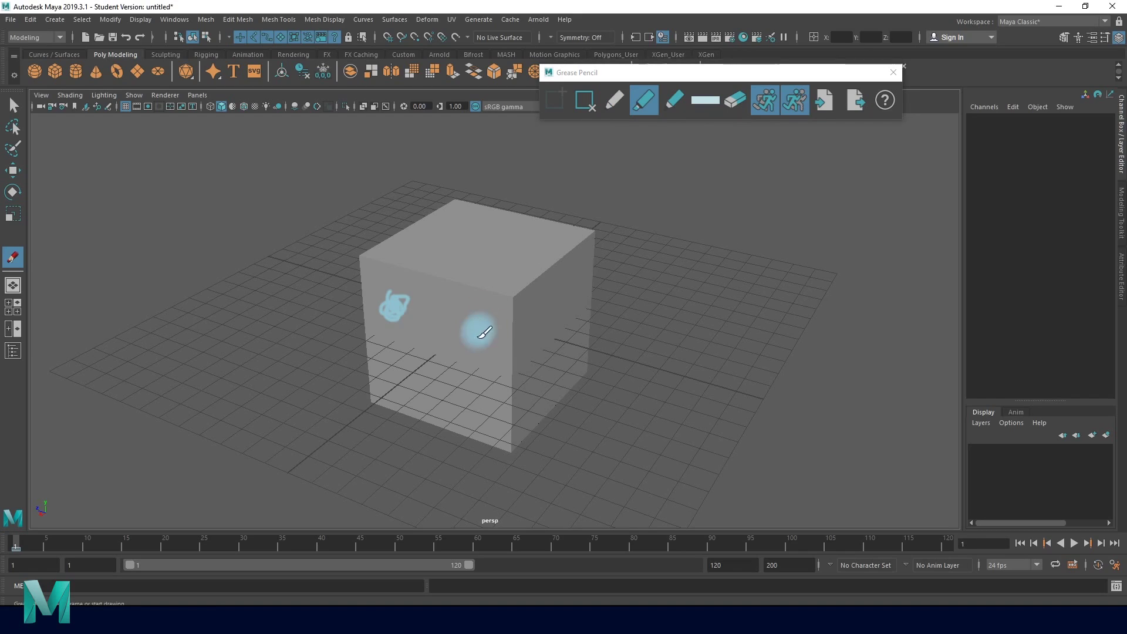
left_click_drag(395, 301, 402, 301)
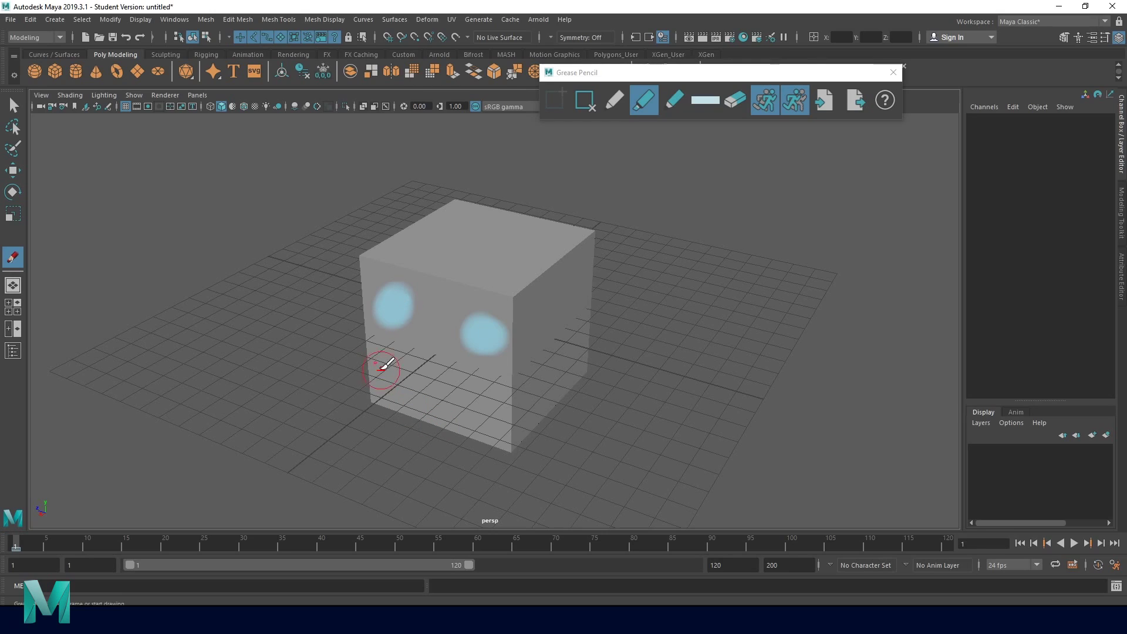
mouse_move(378, 359)
left_mouse_down()
mouse_move(442, 393)
mouse_move(462, 387)
left_mouse_up()
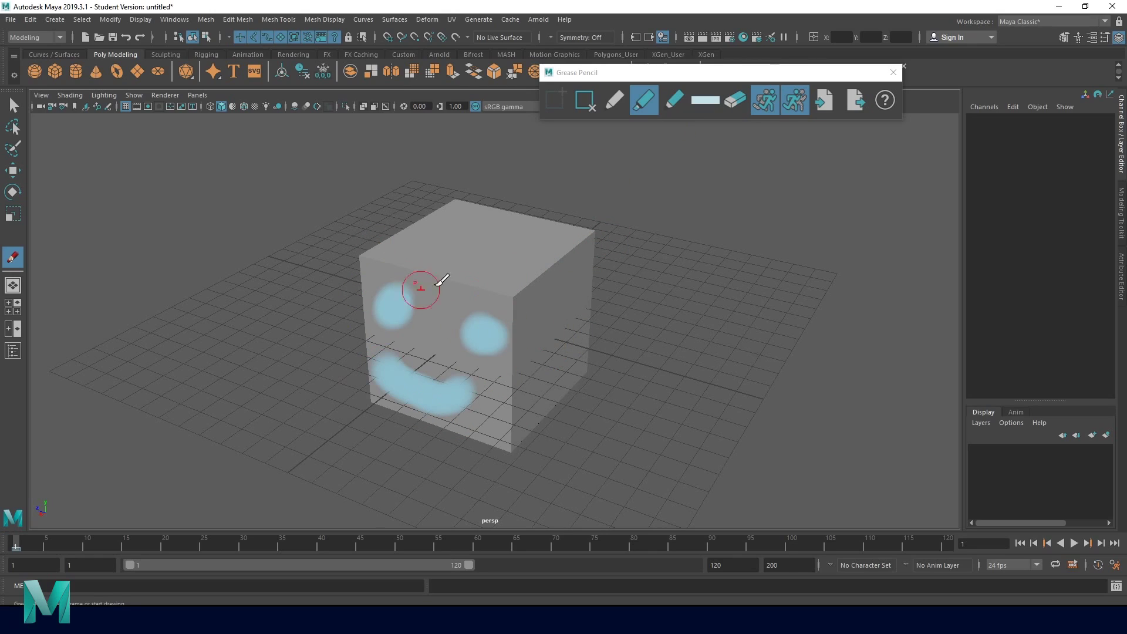
Orbit frontally, round out the right eye, then erase the eye and smile strokes.
mouse_move(553, 377)
left_mouse_down("alt")
mouse_move(467, 377)
mouse_move(553, 373)
left_mouse_up("alt")
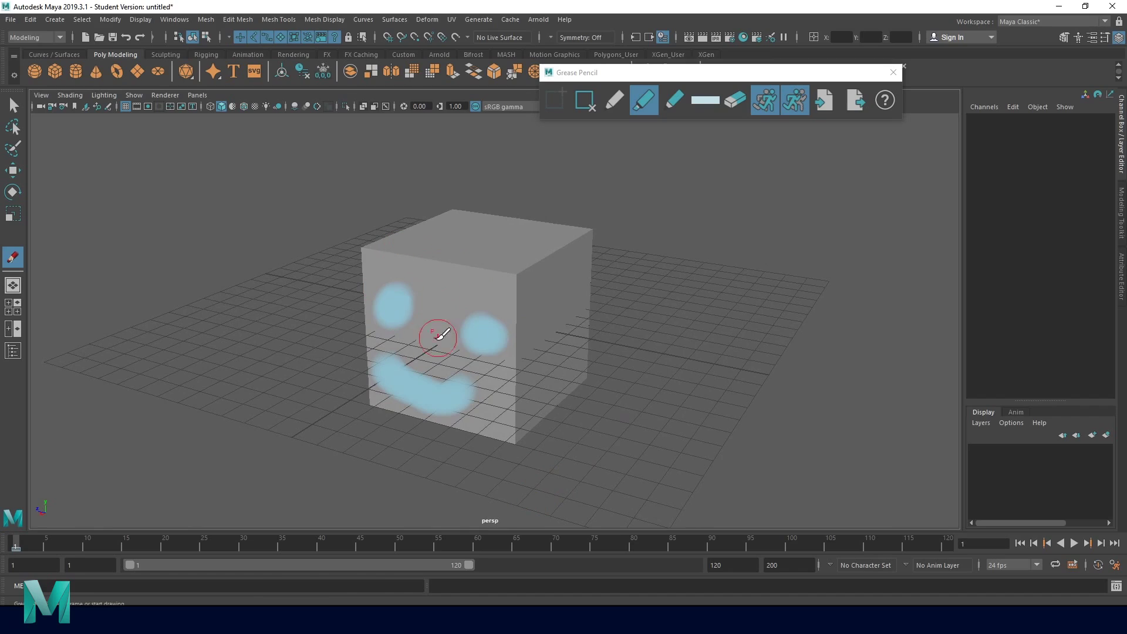
left_click_drag(489, 336, 492, 335)
left_click(734, 102)
mouse_move(493, 329)
left_mouse_down()
mouse_move(423, 403)
mouse_move(395, 299)
left_mouse_up()
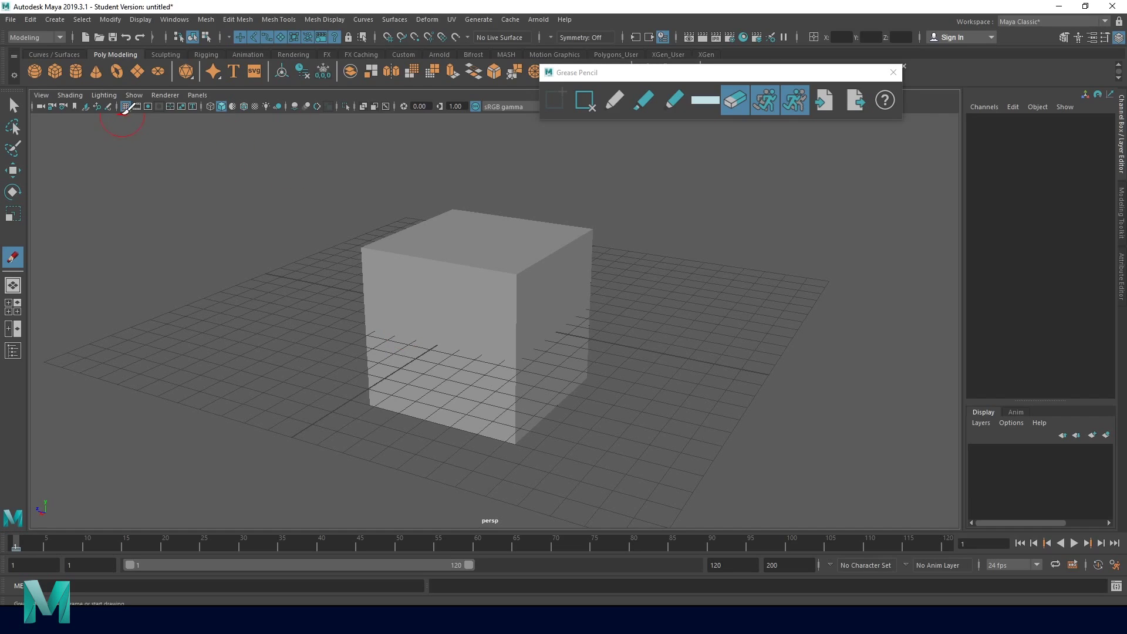
left_click(13, 106)
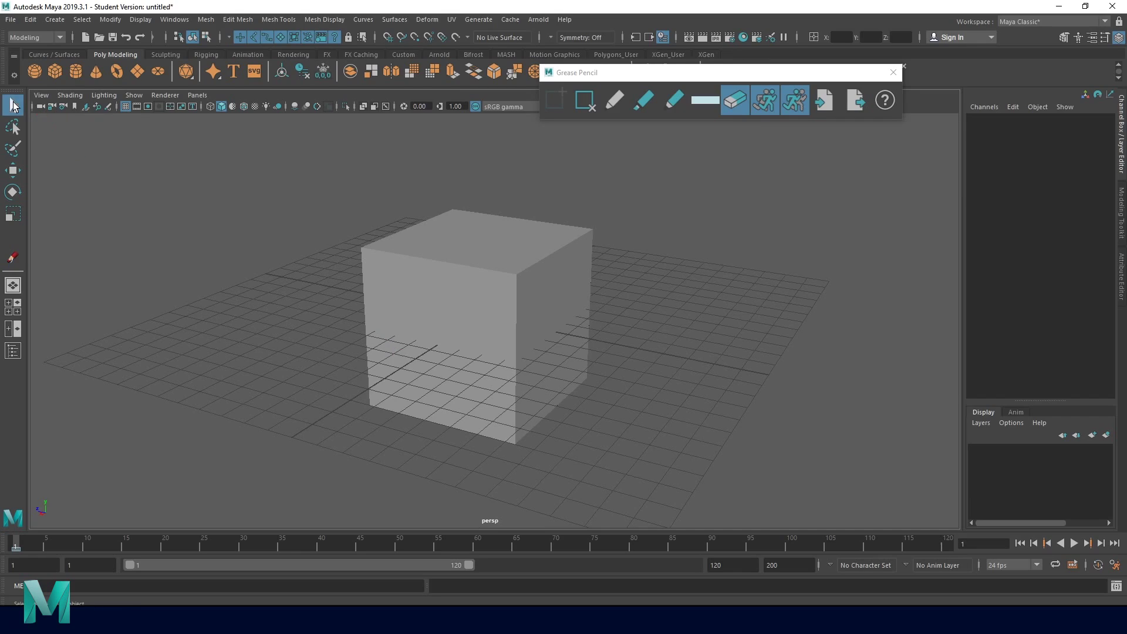
Close the Grease Pencil window, toggle the grid off and back on, and check the Show list.
left_click(893, 72)
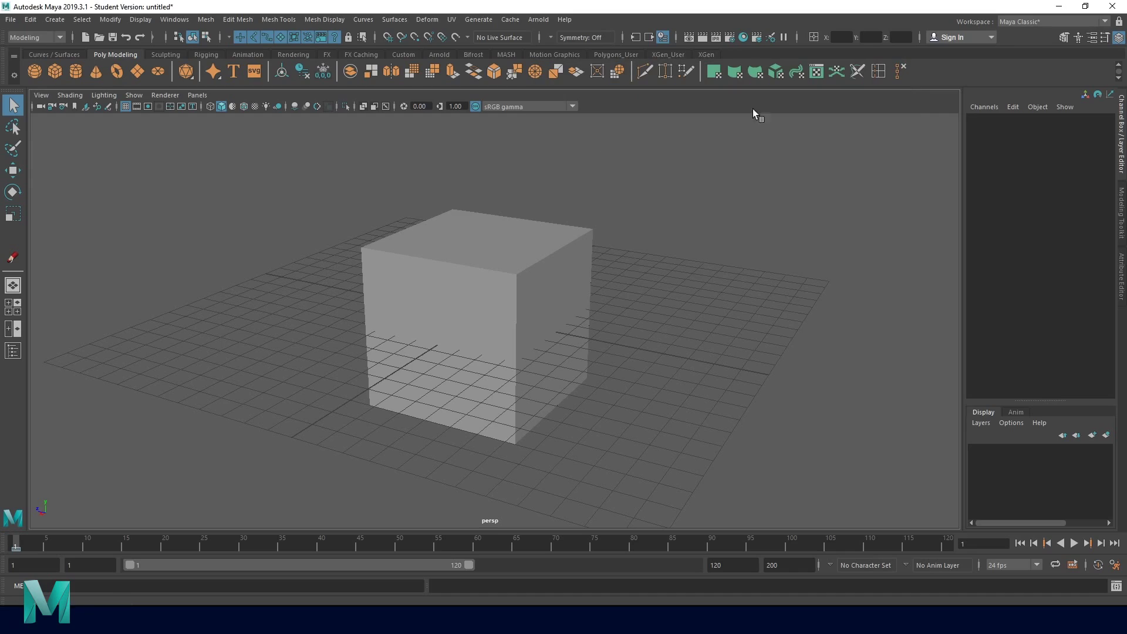
left_click(127, 110)
left_click(127, 111)
left_click(137, 96)
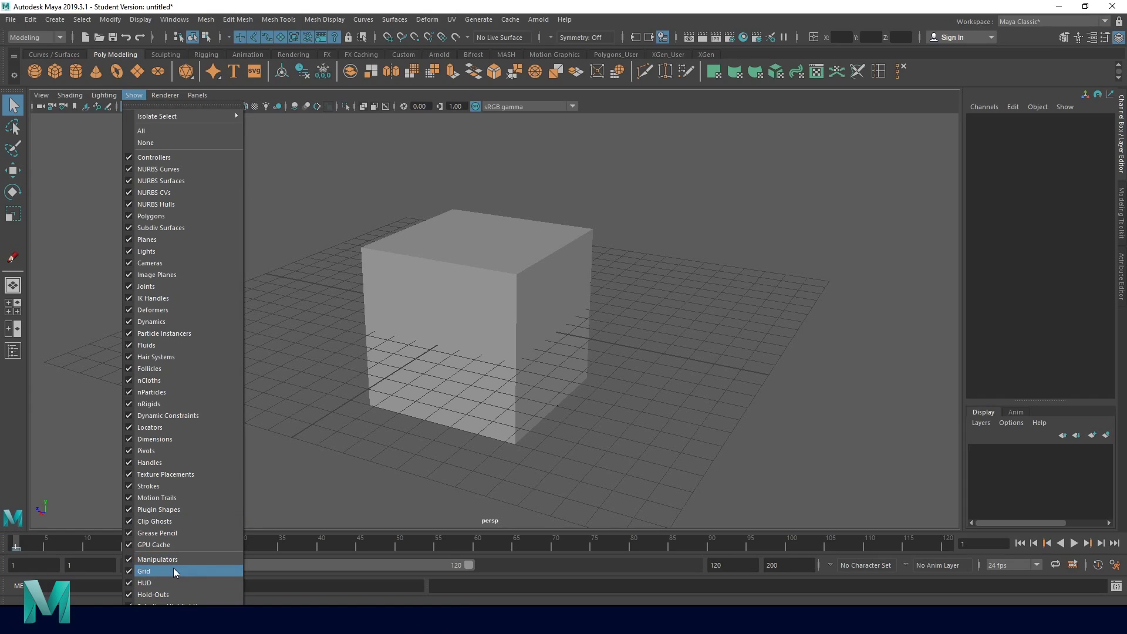
left_click(288, 237)
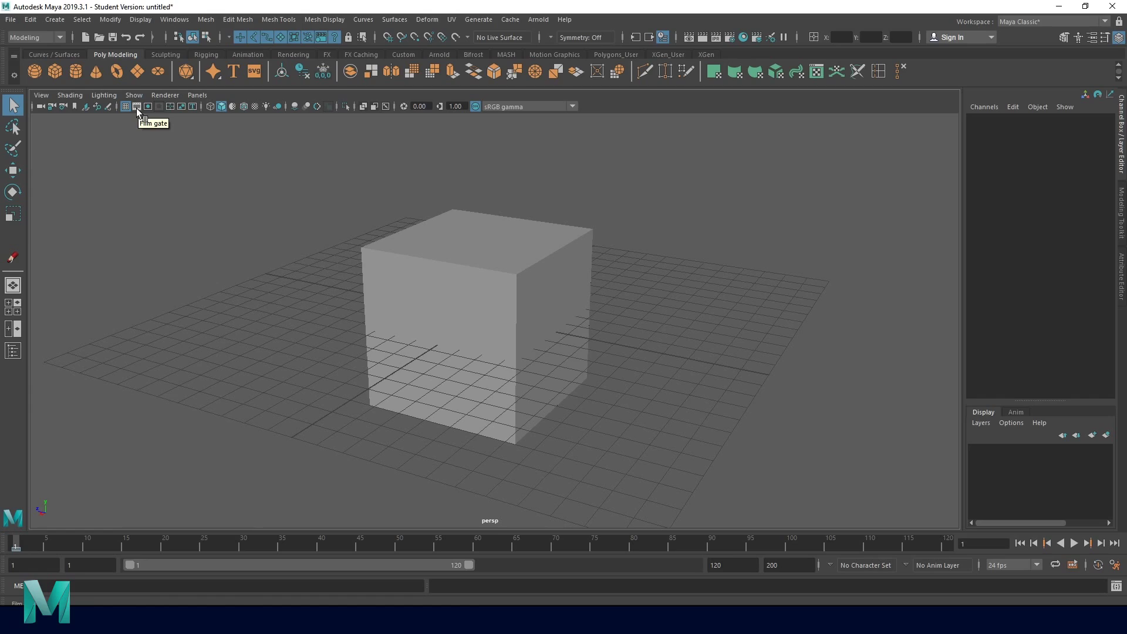
left_click(137, 107)
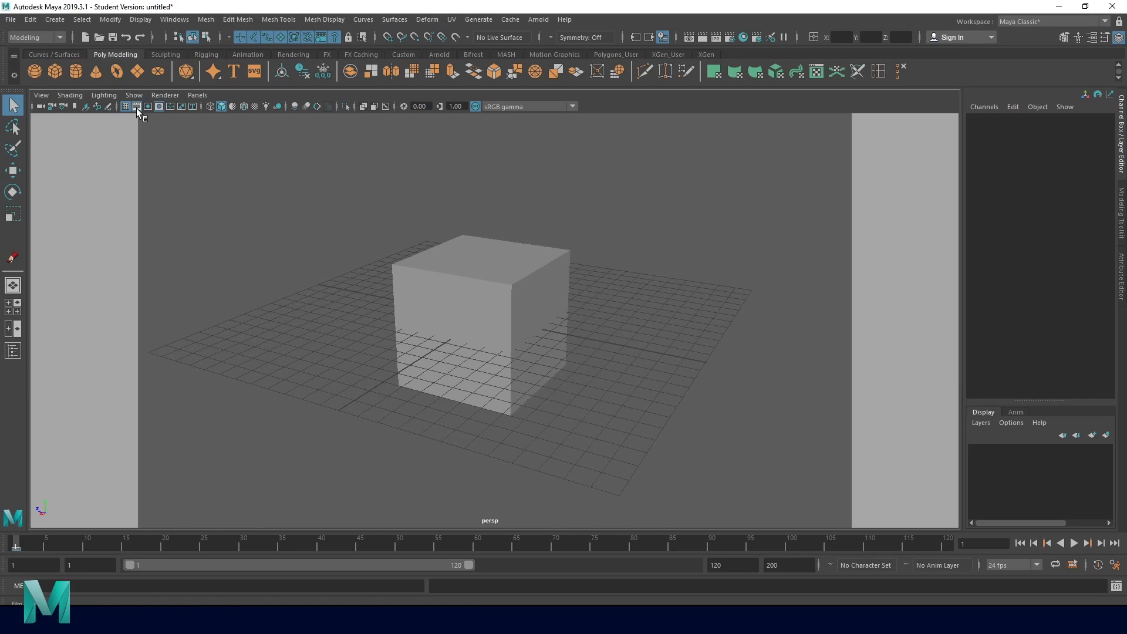
left_click(136, 108)
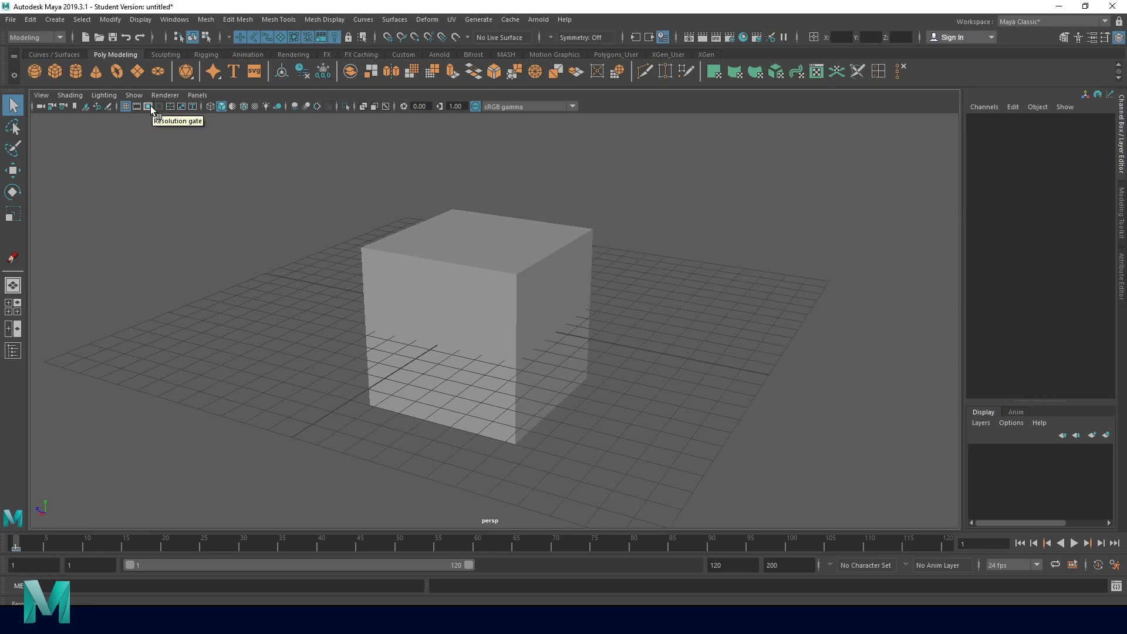
left_click(149, 107)
left_click(149, 106)
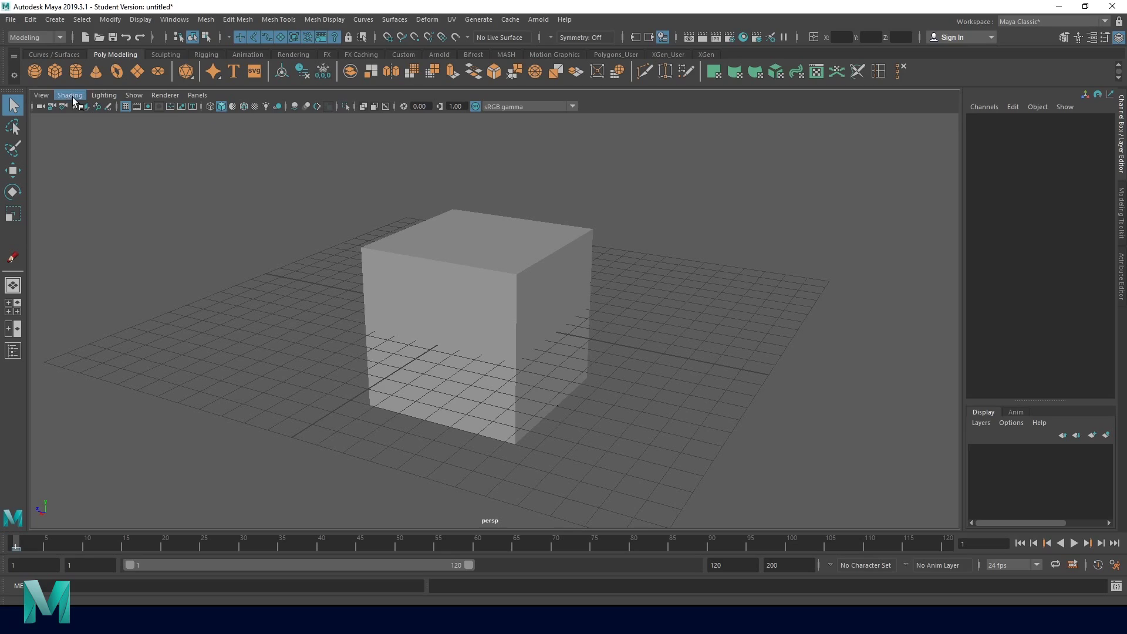
Try Wireframe, return to Smooth Shade All with Wireframe on Shaded, and toggle Use All Lights on and off.
left_click(210, 105)
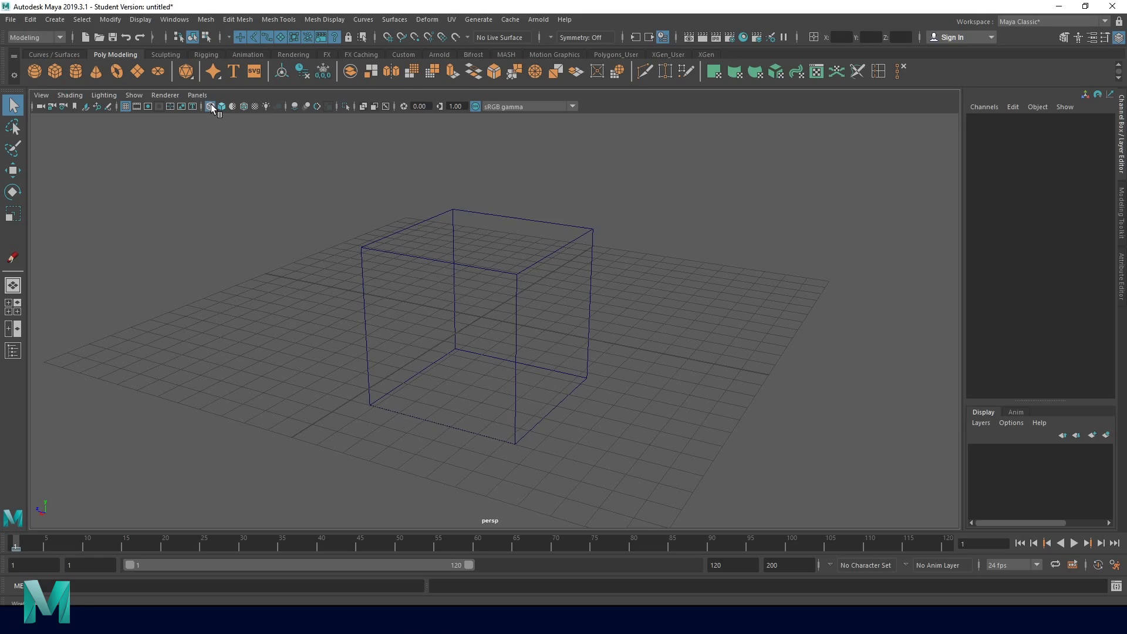
left_click(221, 106)
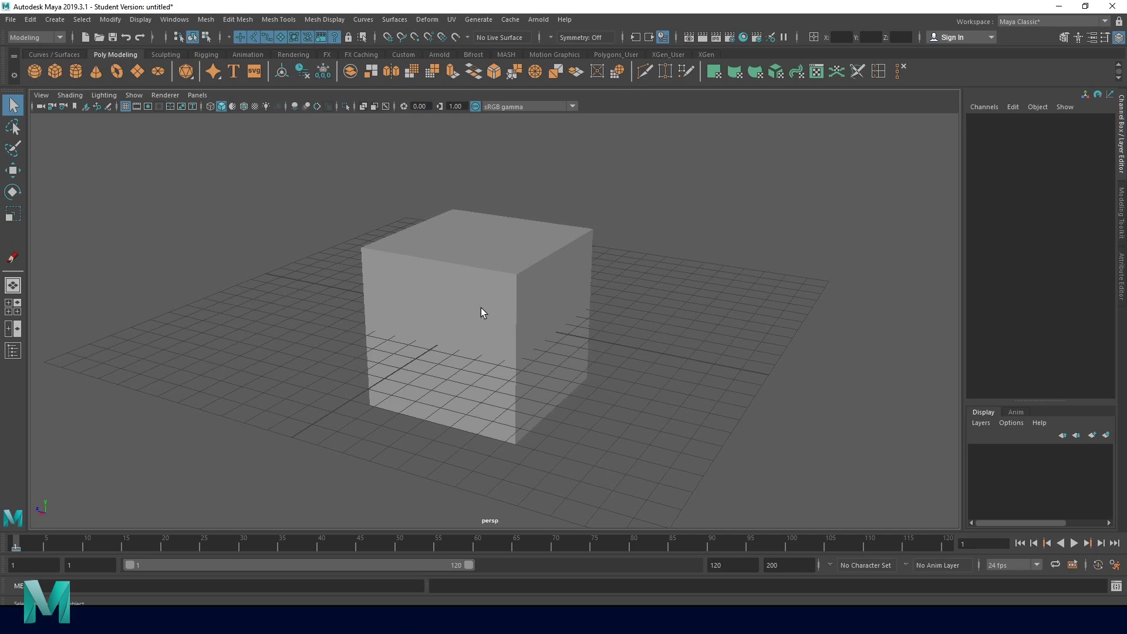
left_click(243, 108)
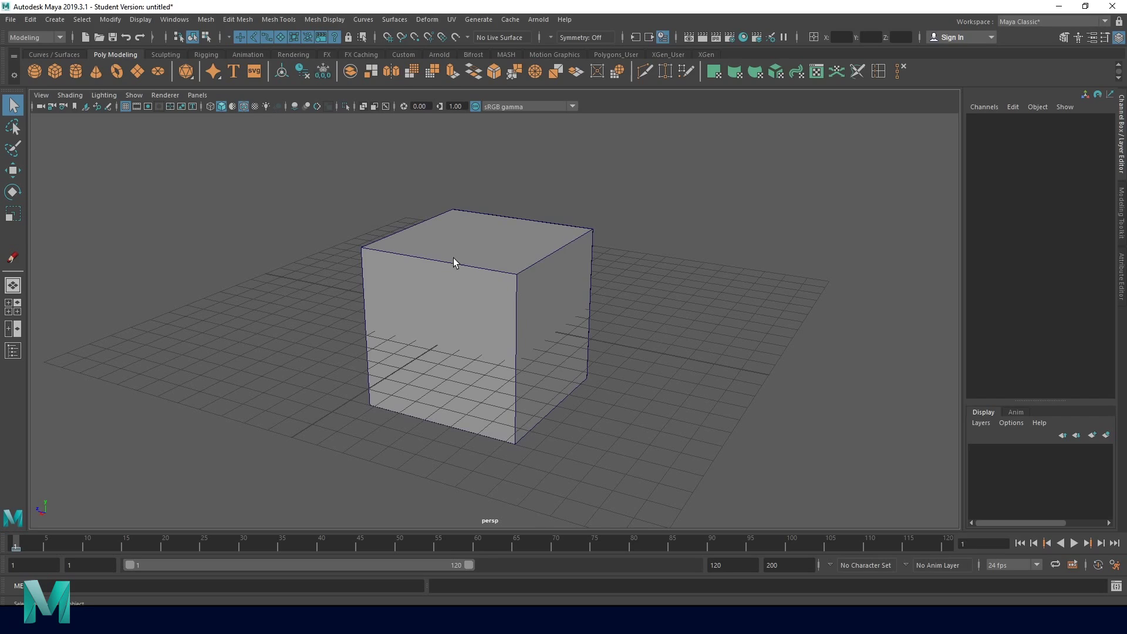
left_click(263, 106)
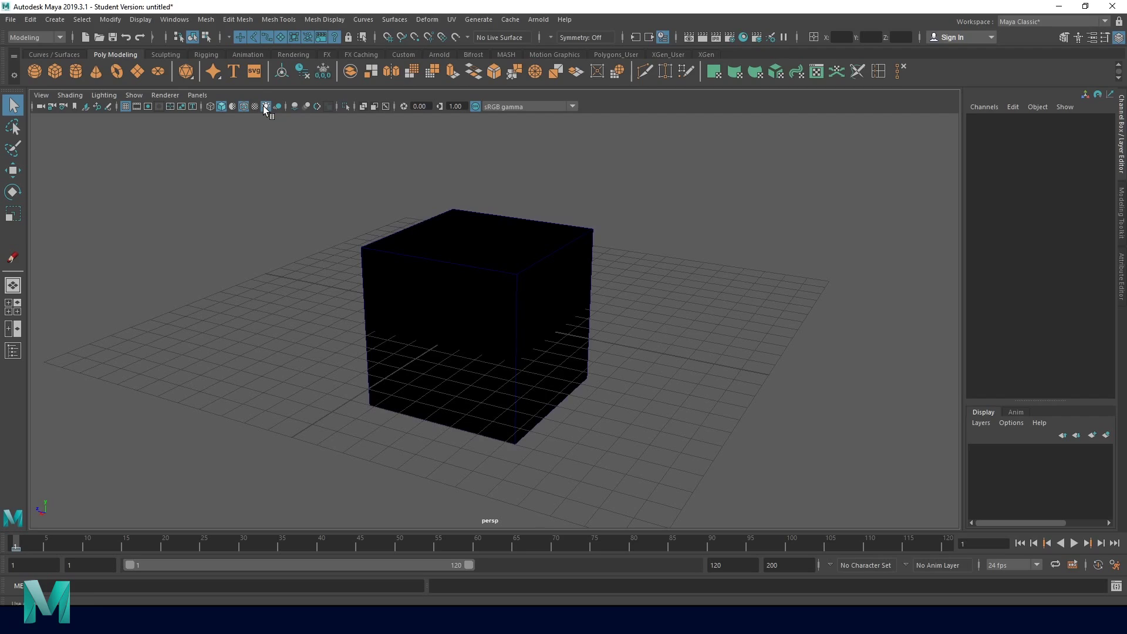
left_click(264, 107)
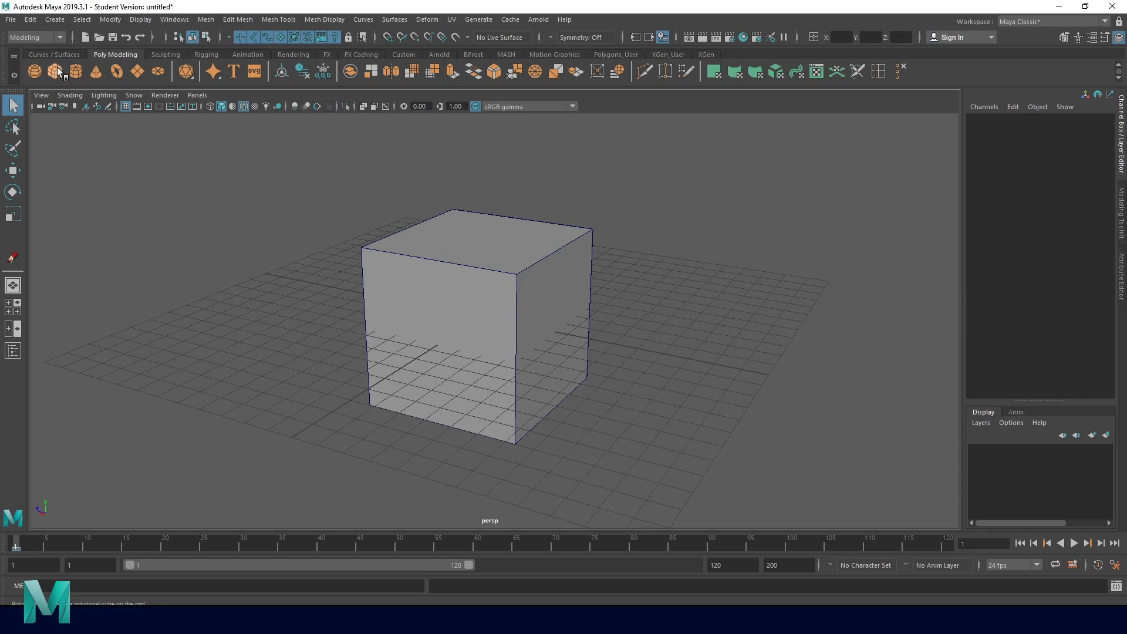
Add a polygon plane scaled to 17.244, lower it to Y -3.486, and enable ambient occlusion.
left_click(139, 72)
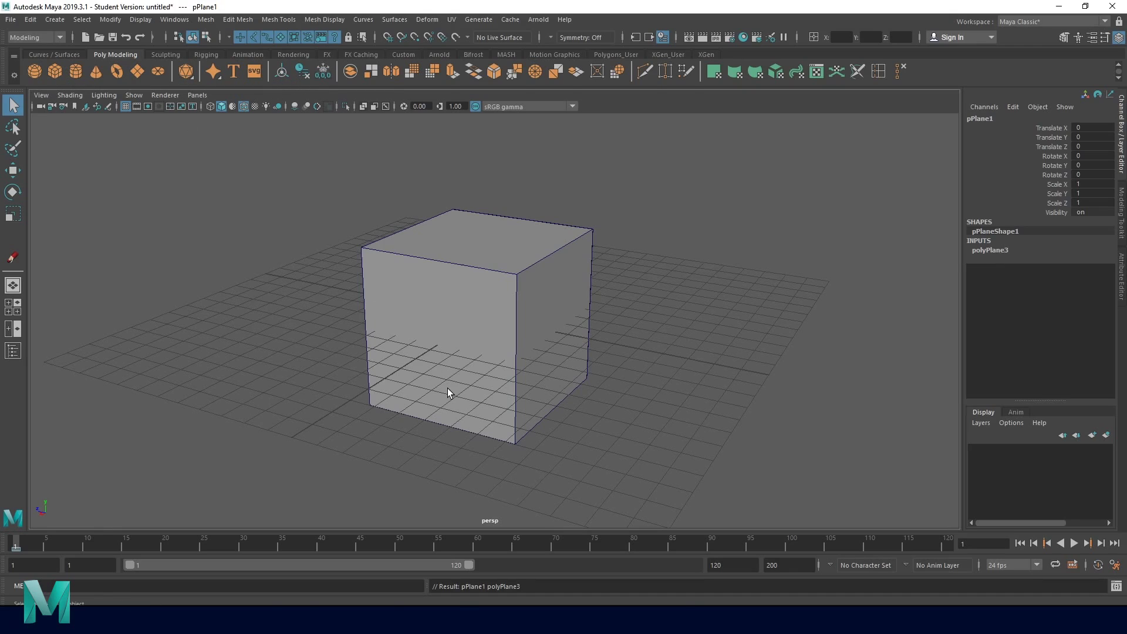
key("r")
left_click_drag(481, 320, 749, 269)
key("w")
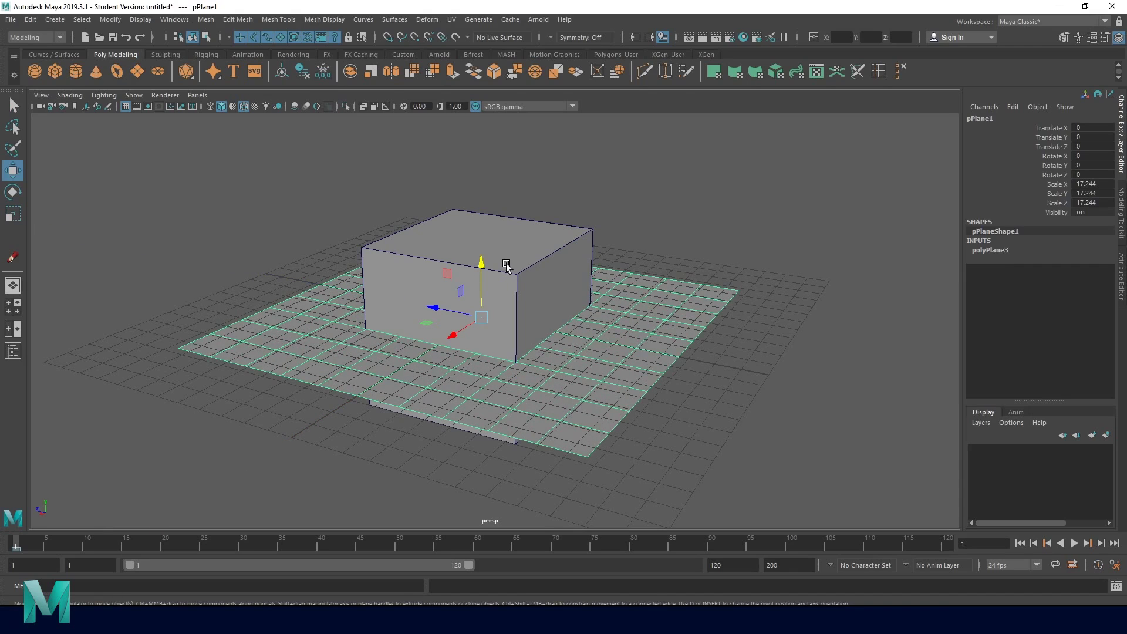
left_click_drag(480, 262, 476, 340)
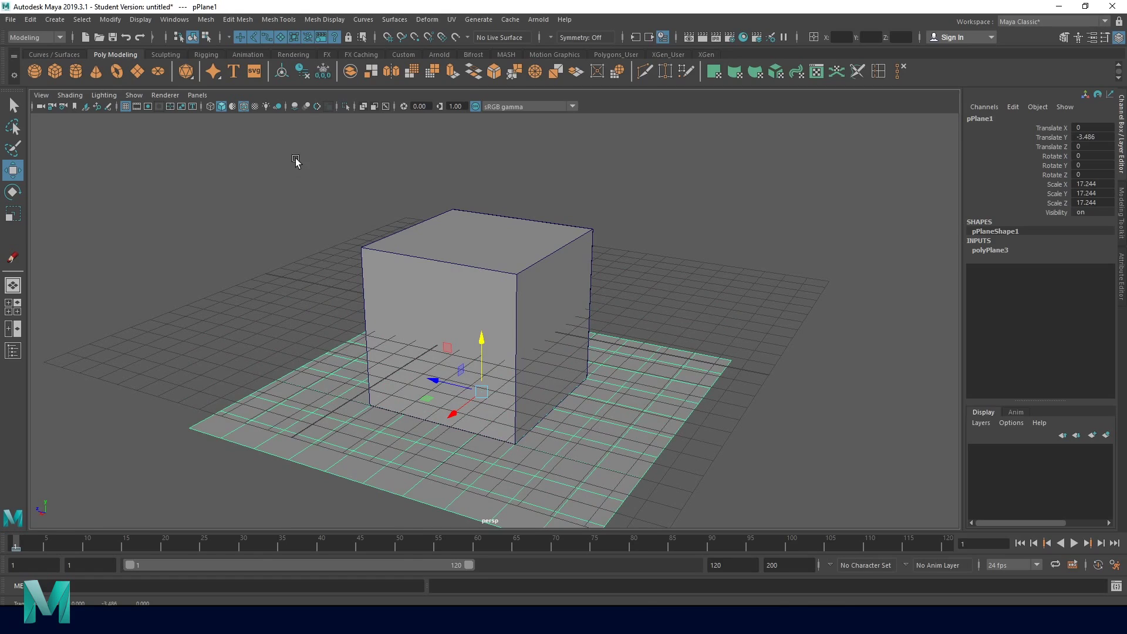
left_click(294, 108)
left_click(294, 249)
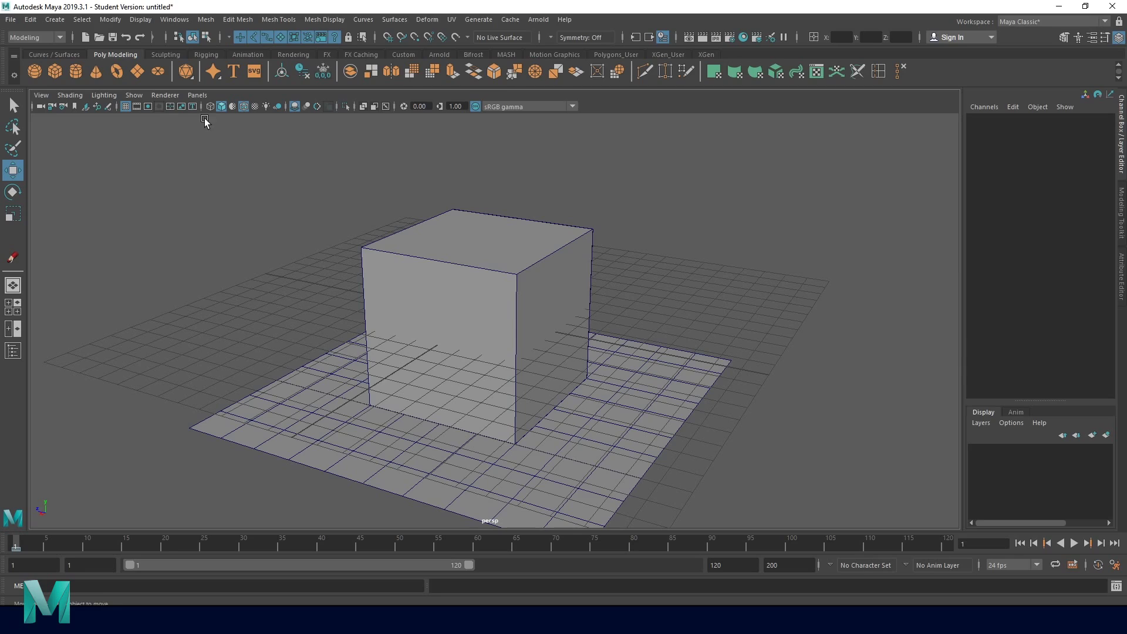
Hide the grid, turn off Wireframe on Shaded, and nudge the plane to Translate Y -3.432.
left_click(125, 106)
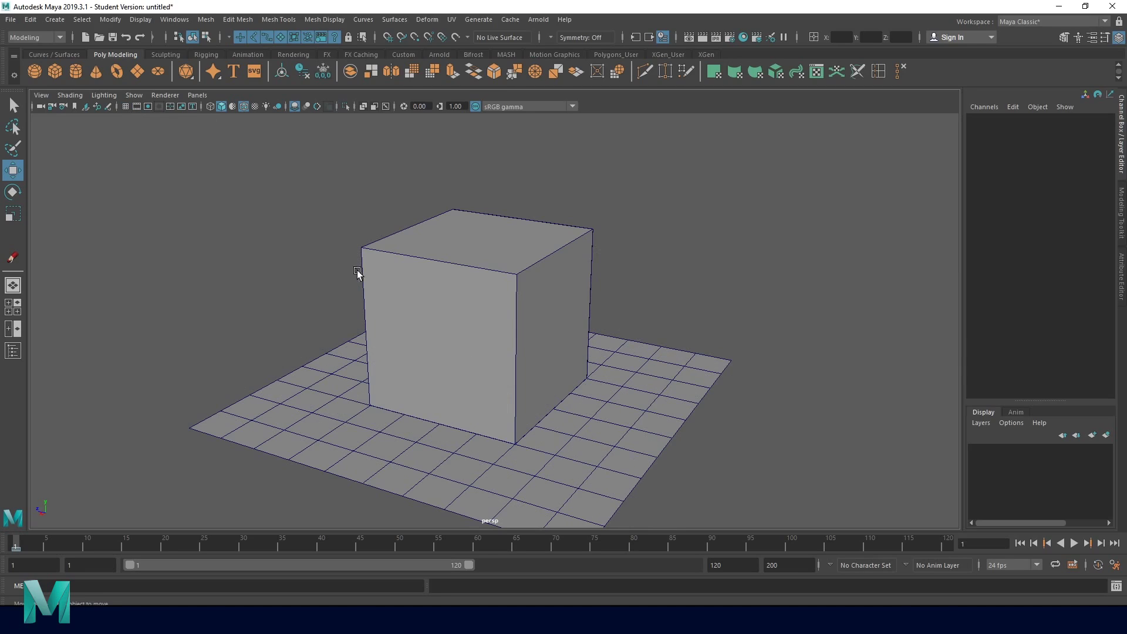
left_click(243, 106)
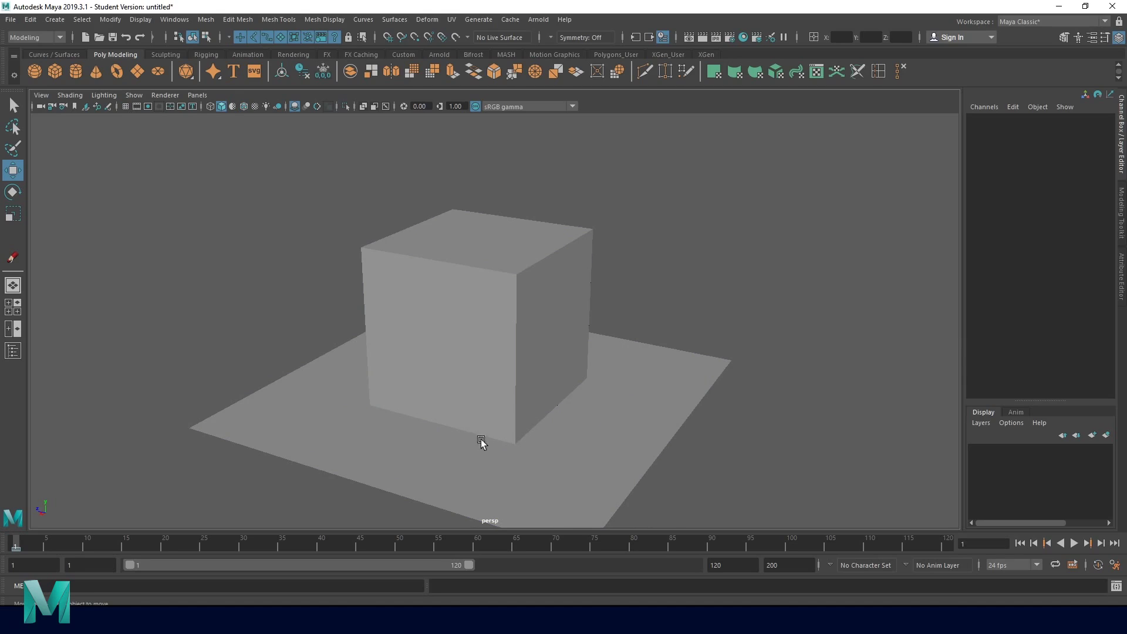
left_click(413, 451)
left_click_drag(478, 356, 481, 336)
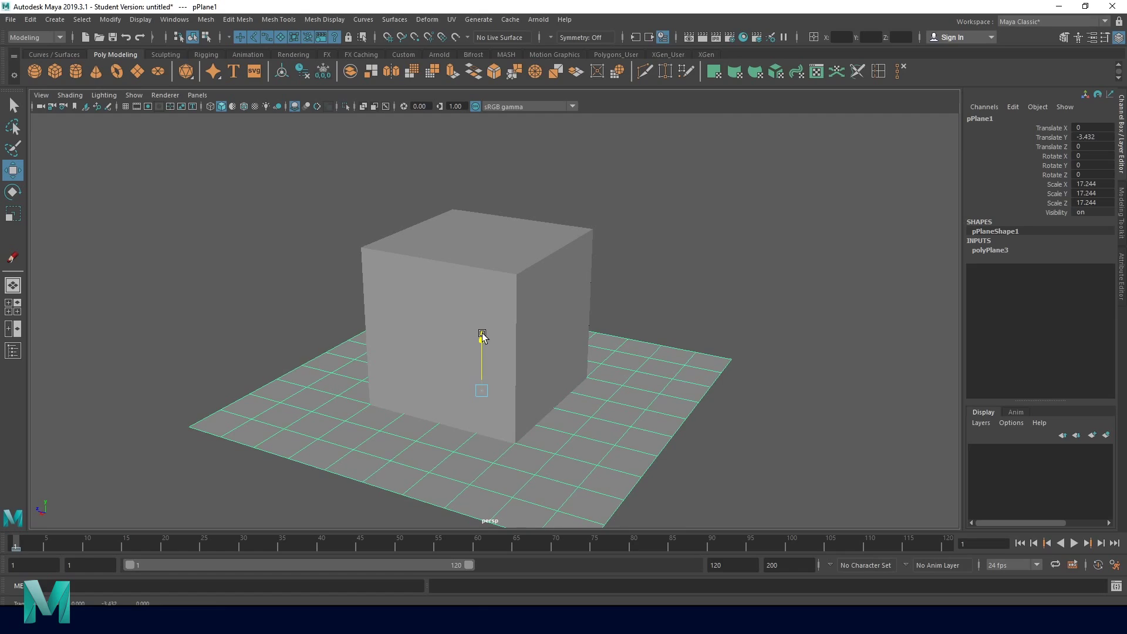
left_click(282, 259)
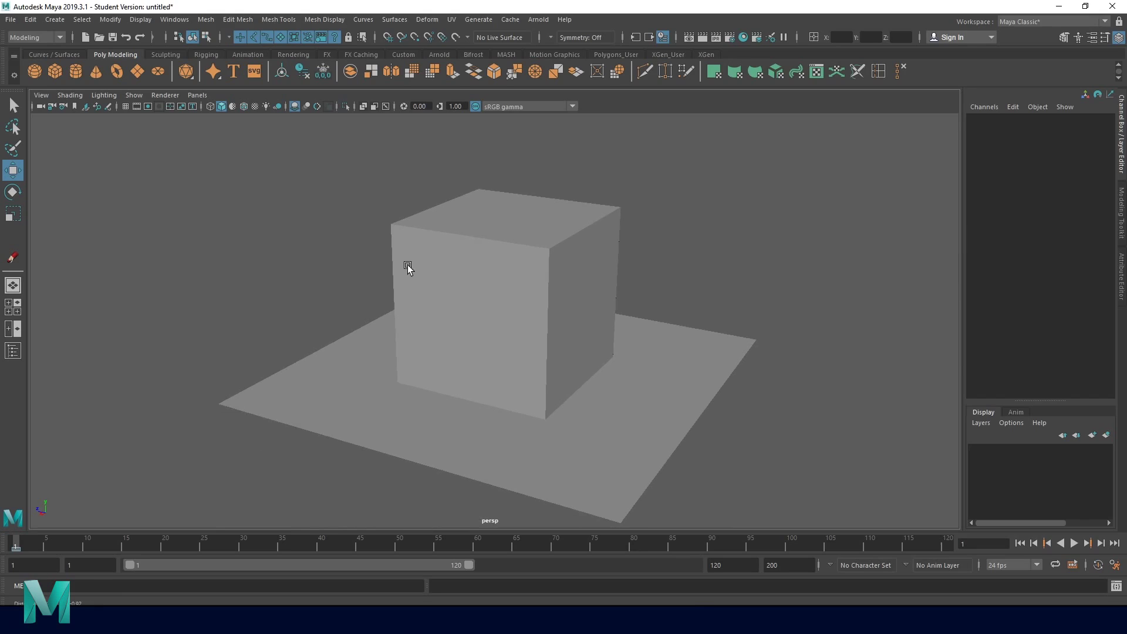
Dolly closer and toggle a panel-toolbar rendering effect on and off while orbiting.
mouse_move(320, 244)
right_mouse_down("alt")
mouse_move(407, 295)
mouse_move(442, 333)
right_mouse_up("alt")
scroll(418, 326, "up", 2)
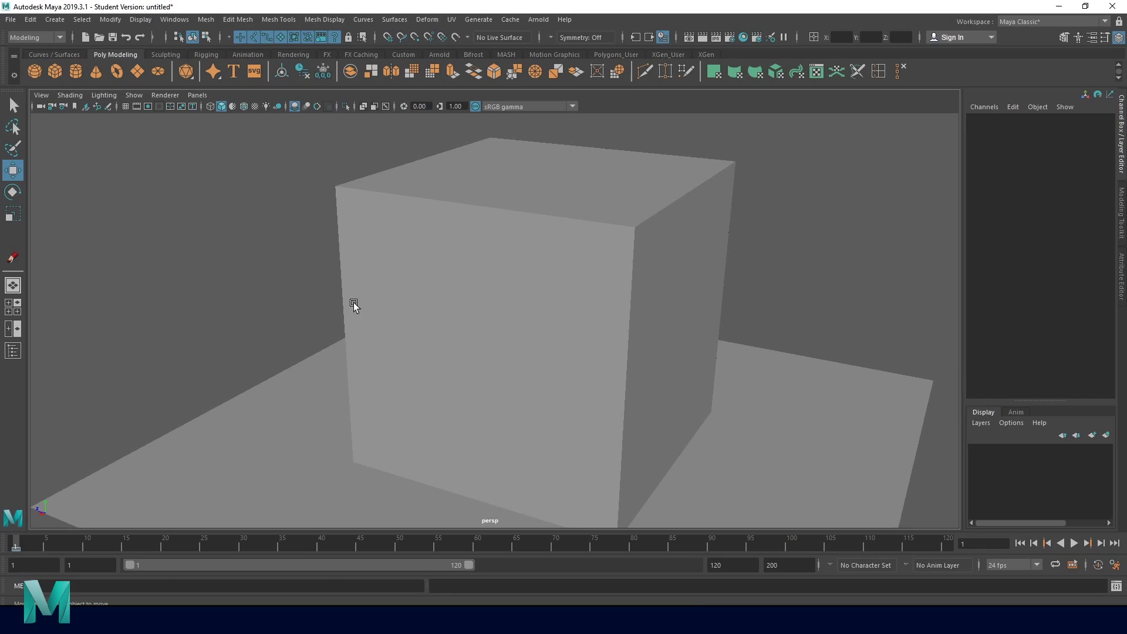
left_click(315, 110)
right_click_drag(543, 441, 375, 342, "alt")
mouse_move(375, 343)
left_mouse_down("alt")
mouse_move(533, 364)
mouse_move(530, 331)
mouse_move(427, 350)
left_mouse_up("alt")
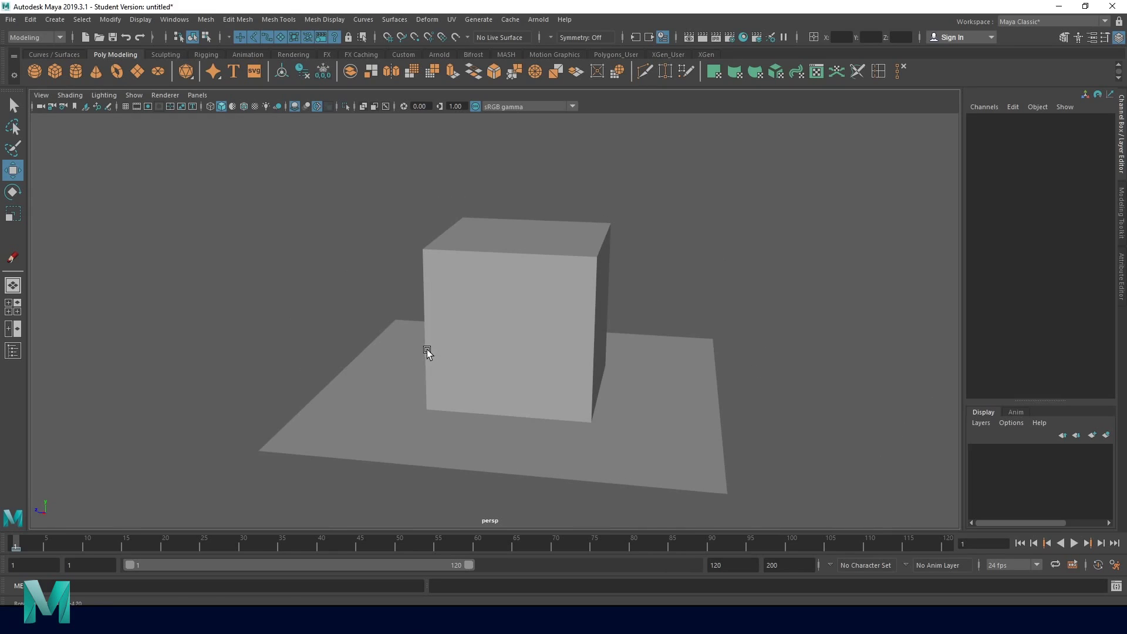
left_click(317, 106)
Orbit to a higher, closer view, toggle the rendering effect again, and select the cube.
left_click_drag(587, 390, 448, 370, "alt")
mouse_move(360, 345)
left_mouse_down("alt")
mouse_move(393, 378)
mouse_move(437, 357)
mouse_move(448, 365)
mouse_move(475, 327)
left_mouse_up("alt")
right_click_drag(475, 327, 636, 357, "alt")
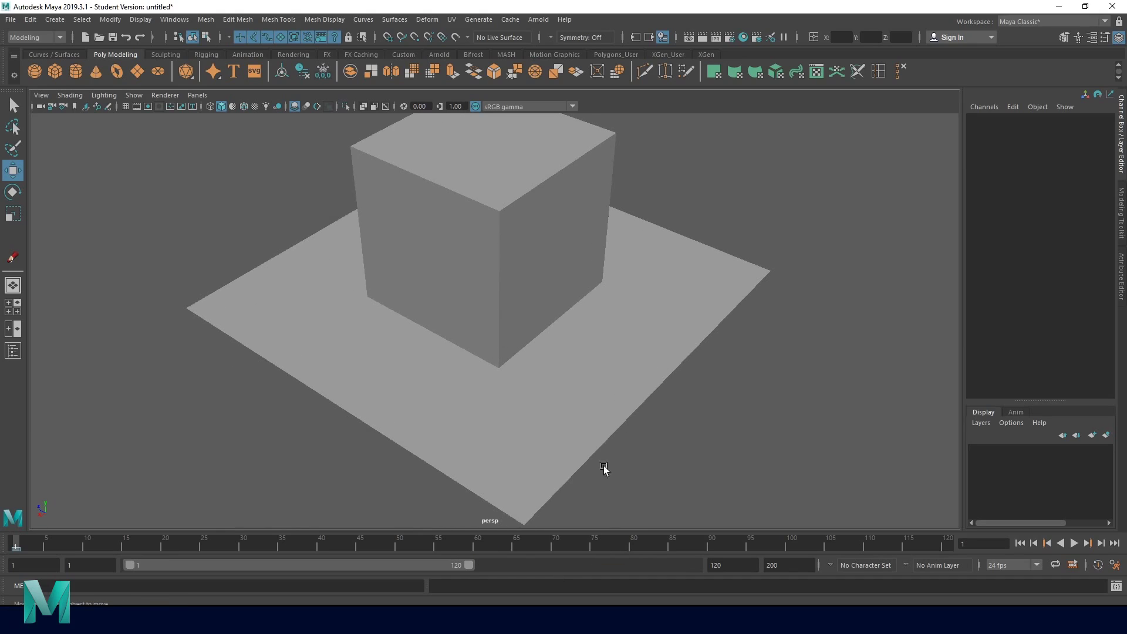
mouse_move(603, 466)
left_mouse_down("alt")
mouse_move(554, 377)
mouse_move(584, 407)
mouse_move(488, 369)
mouse_move(495, 341)
mouse_move(405, 312)
left_mouse_up("alt")
right_click_drag(405, 311, 437, 347, "alt")
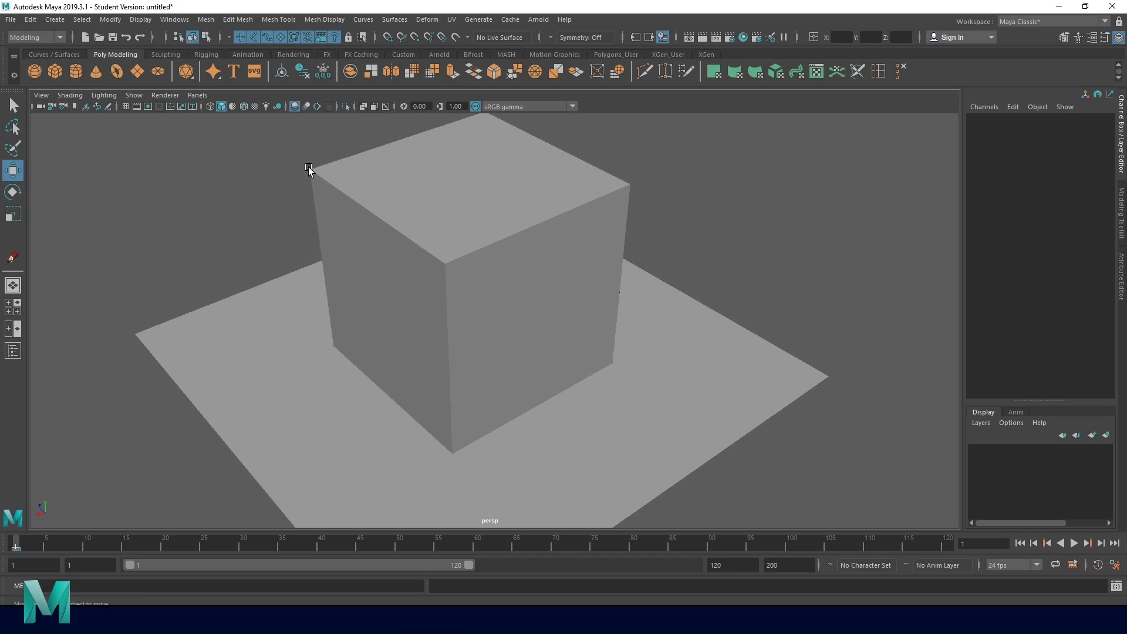
left_click(317, 108)
left_click(317, 108)
left_click(411, 229)
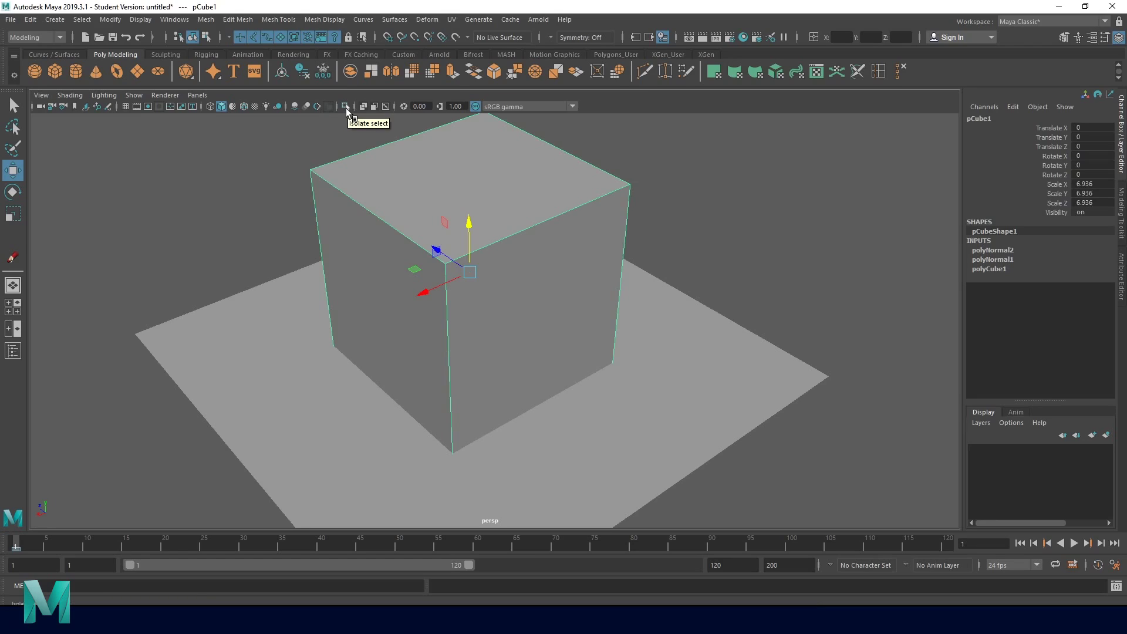
left_click(346, 108)
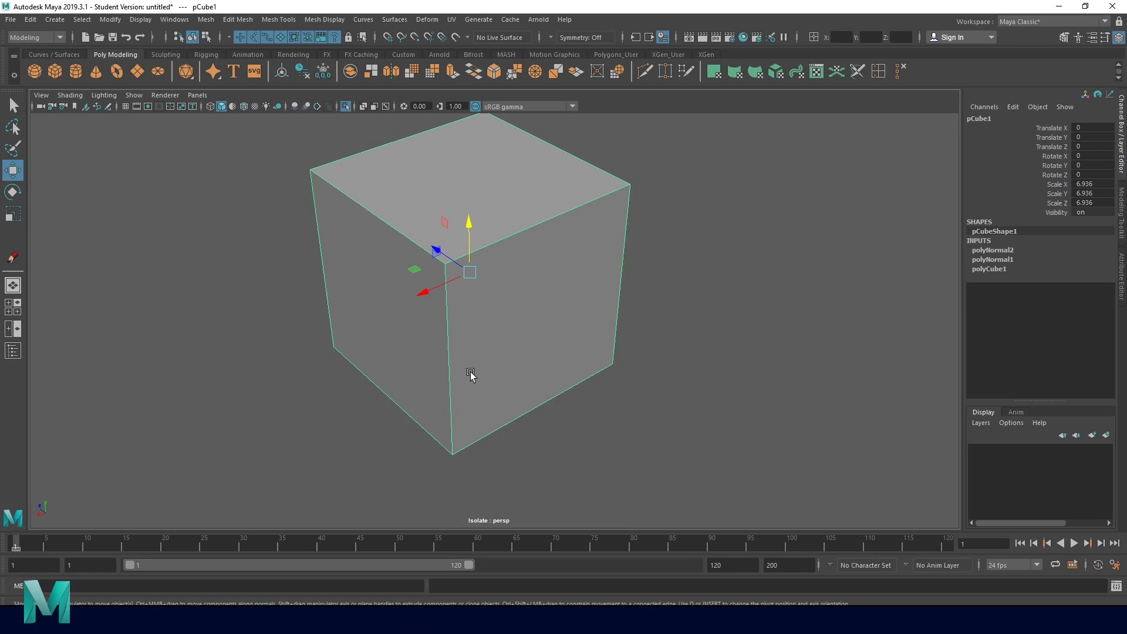
left_click(702, 404)
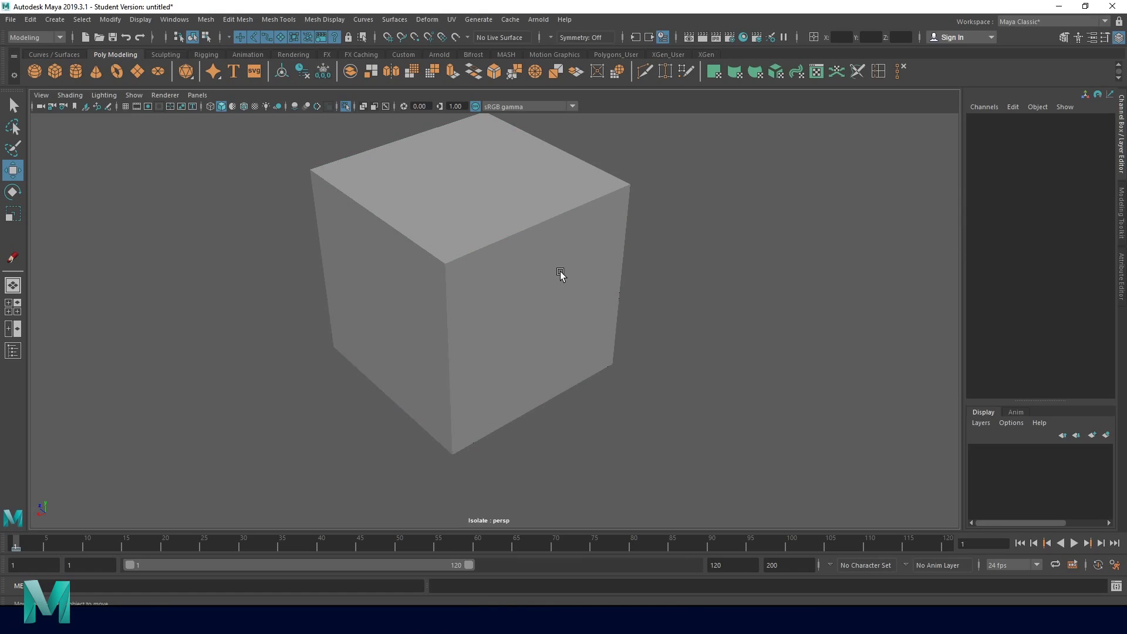
left_click(433, 262)
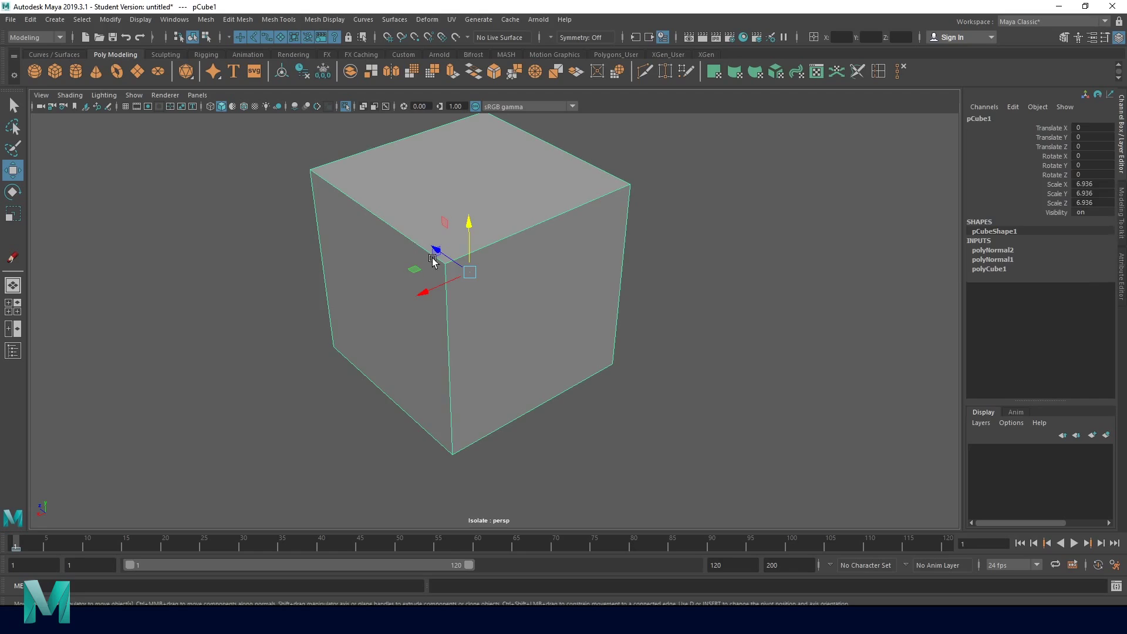
left_click(345, 106)
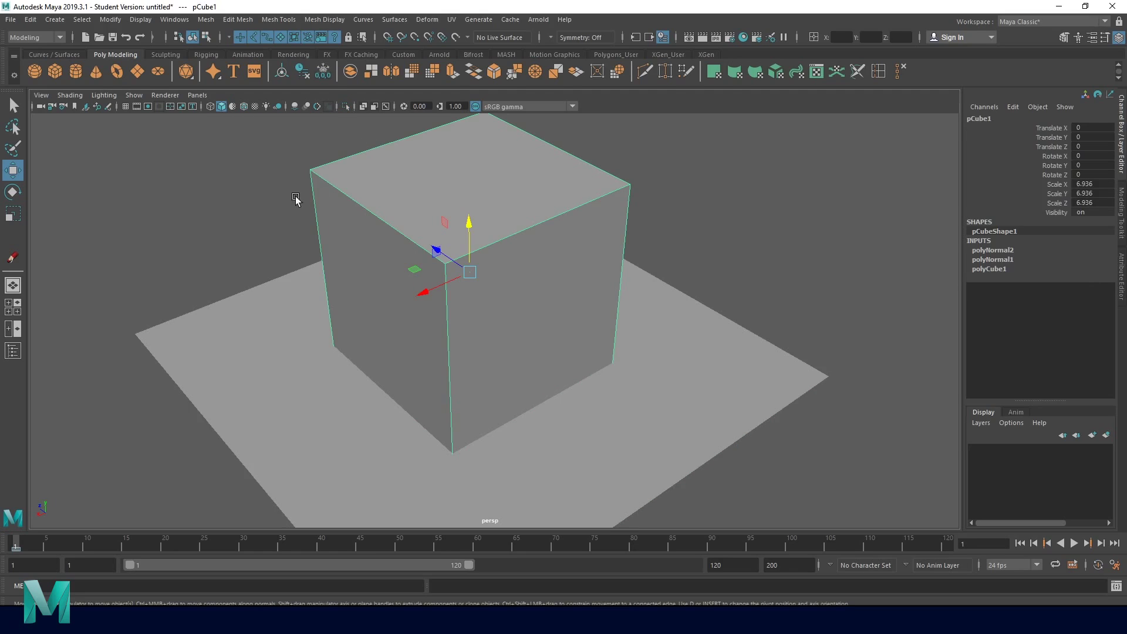
left_click(363, 108)
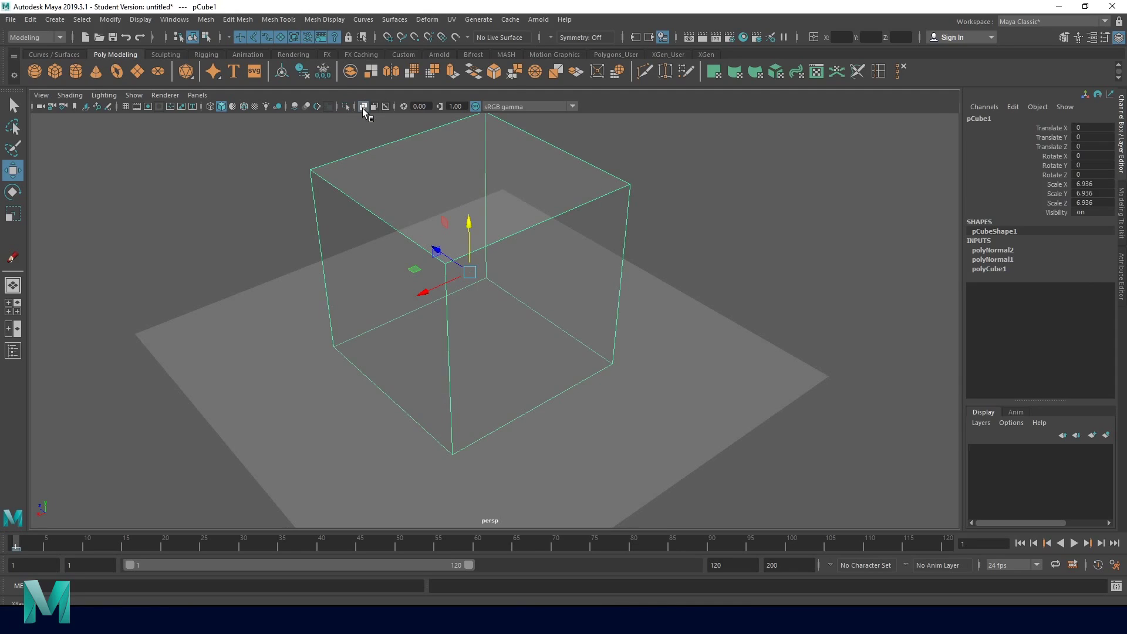
left_click(363, 108)
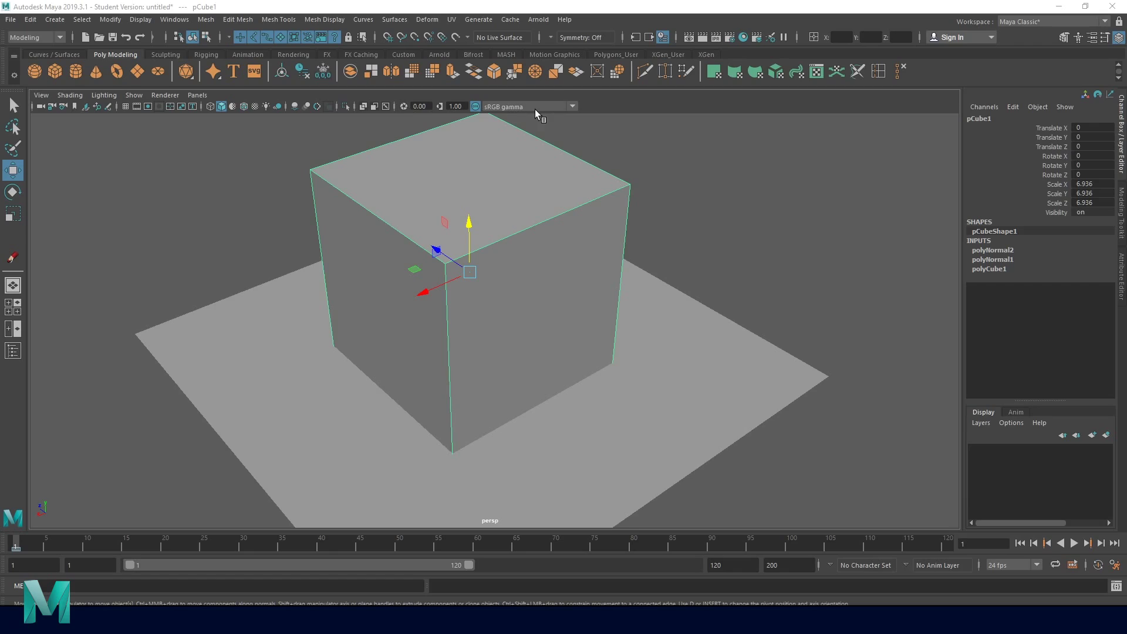
left_click(573, 109)
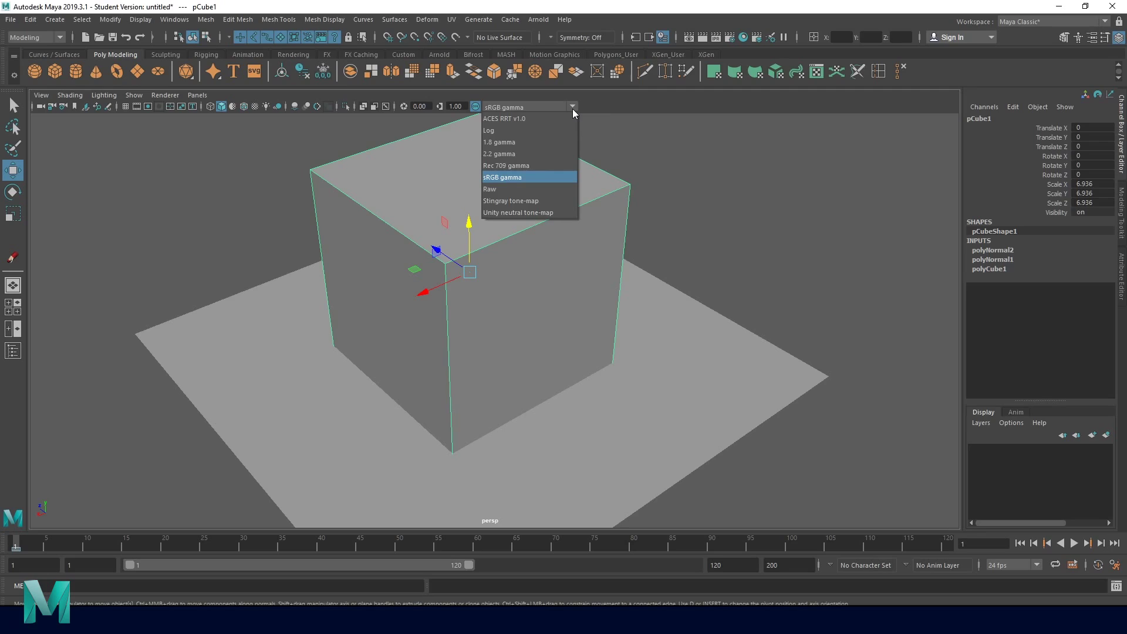
left_click(551, 131)
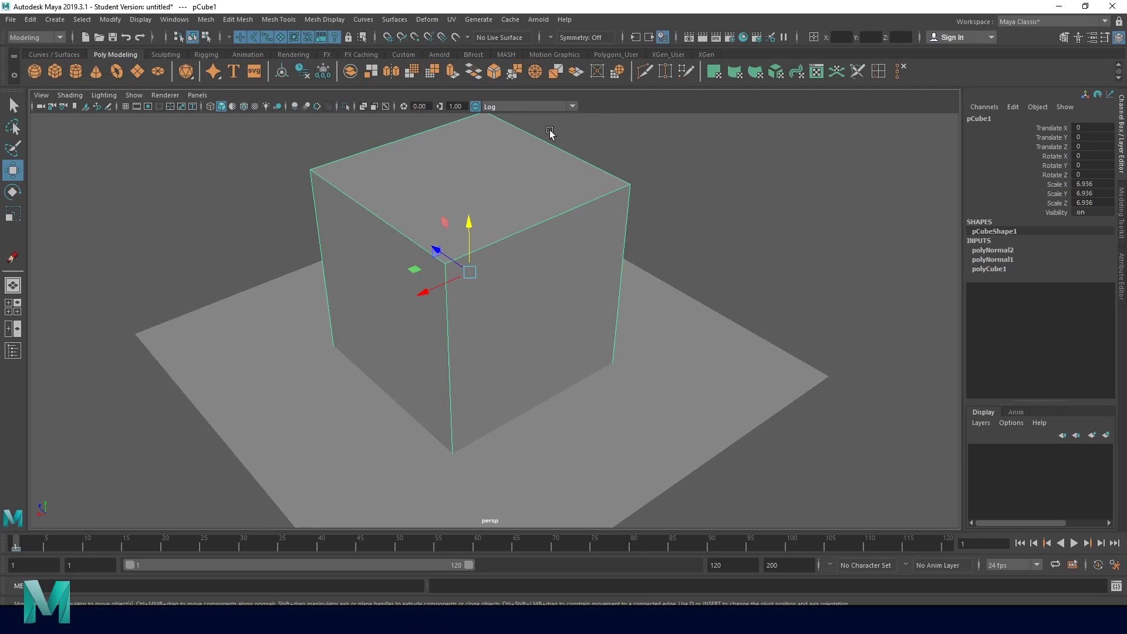
left_click(574, 107)
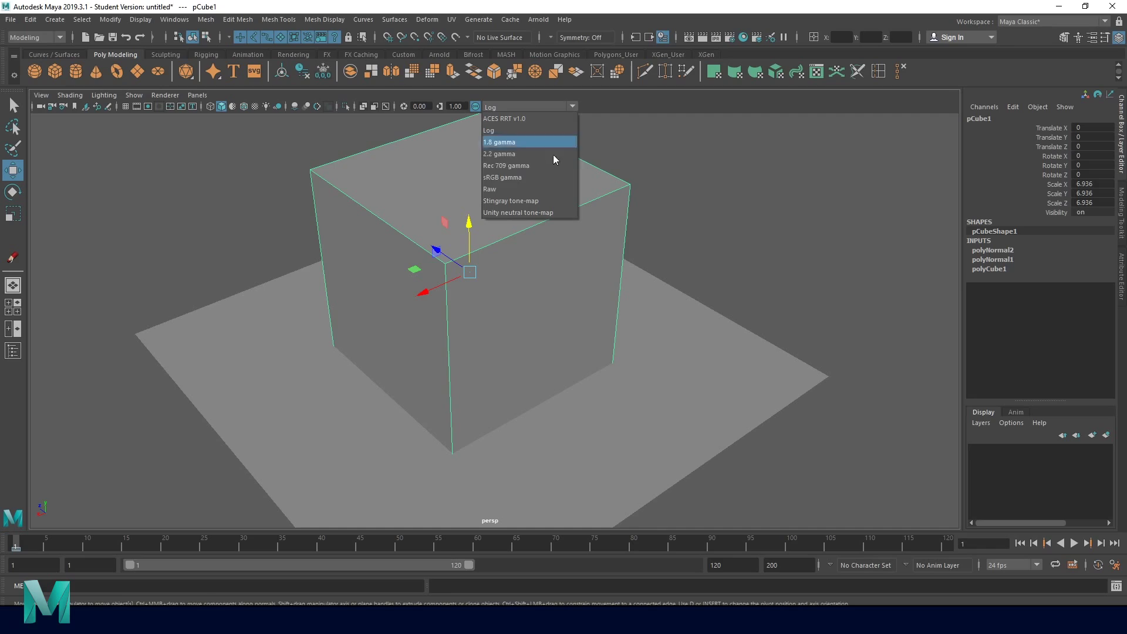
left_click(534, 189)
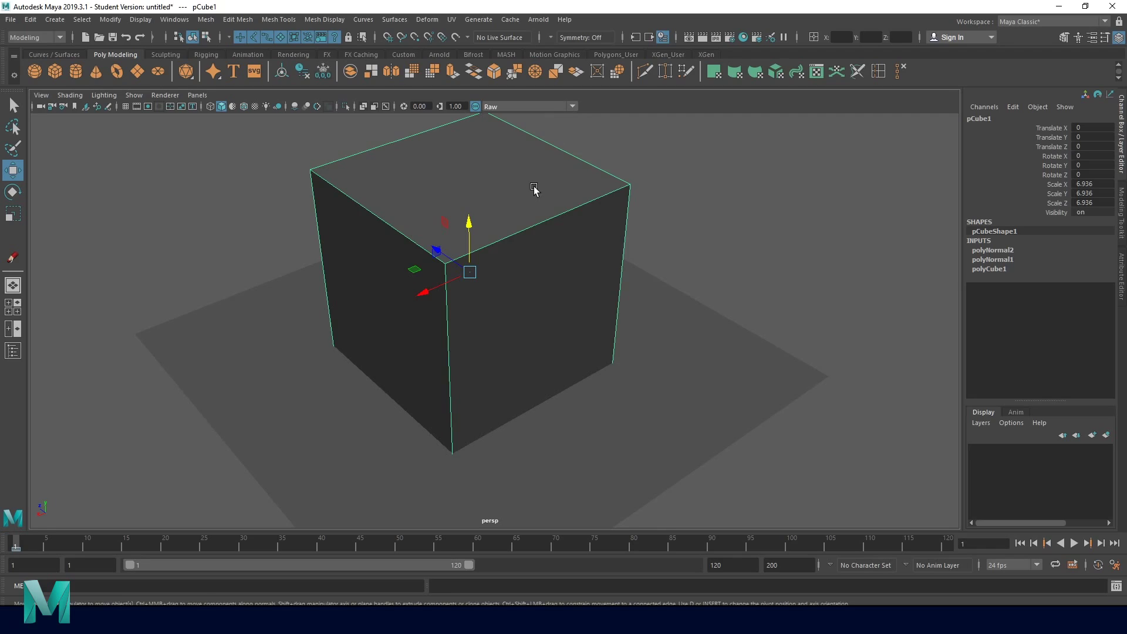
left_click(575, 109)
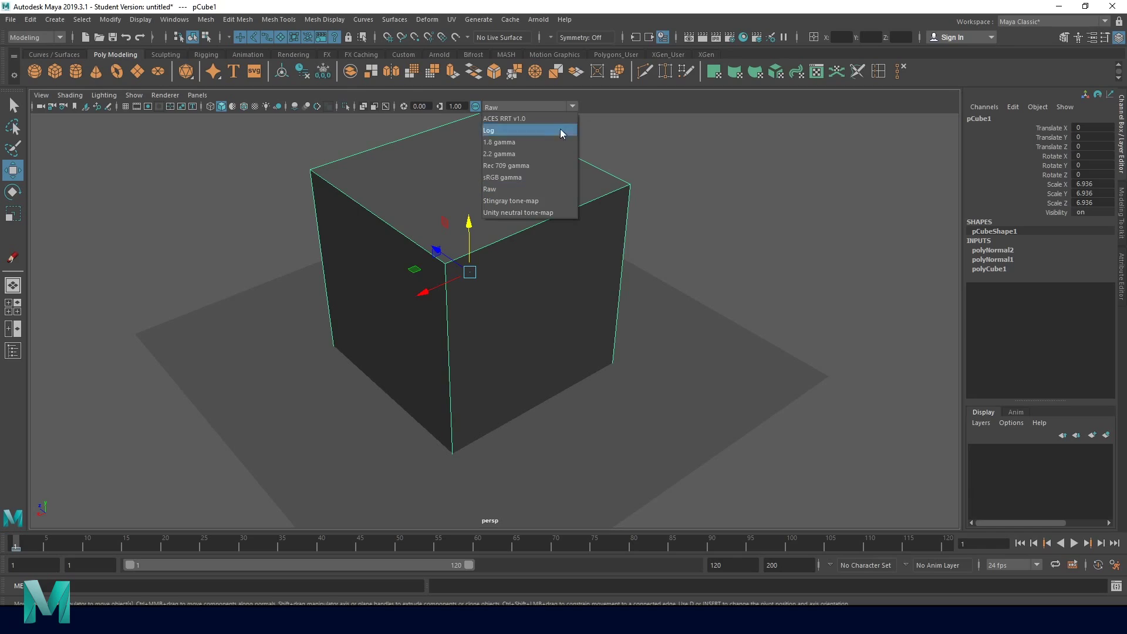
left_click(542, 165)
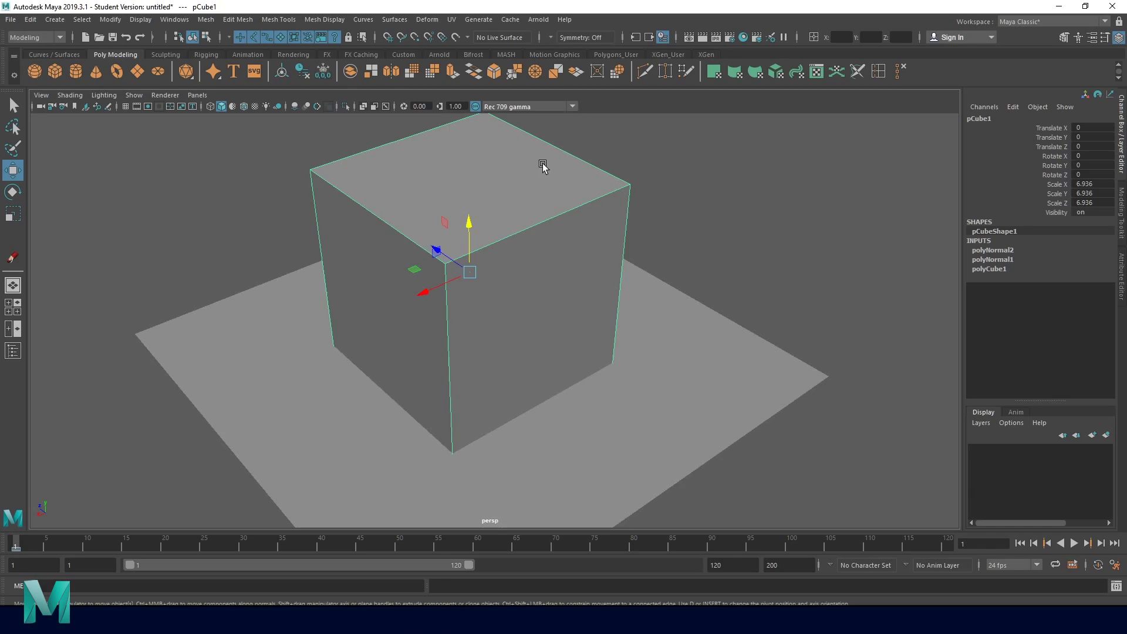
left_click(573, 107)
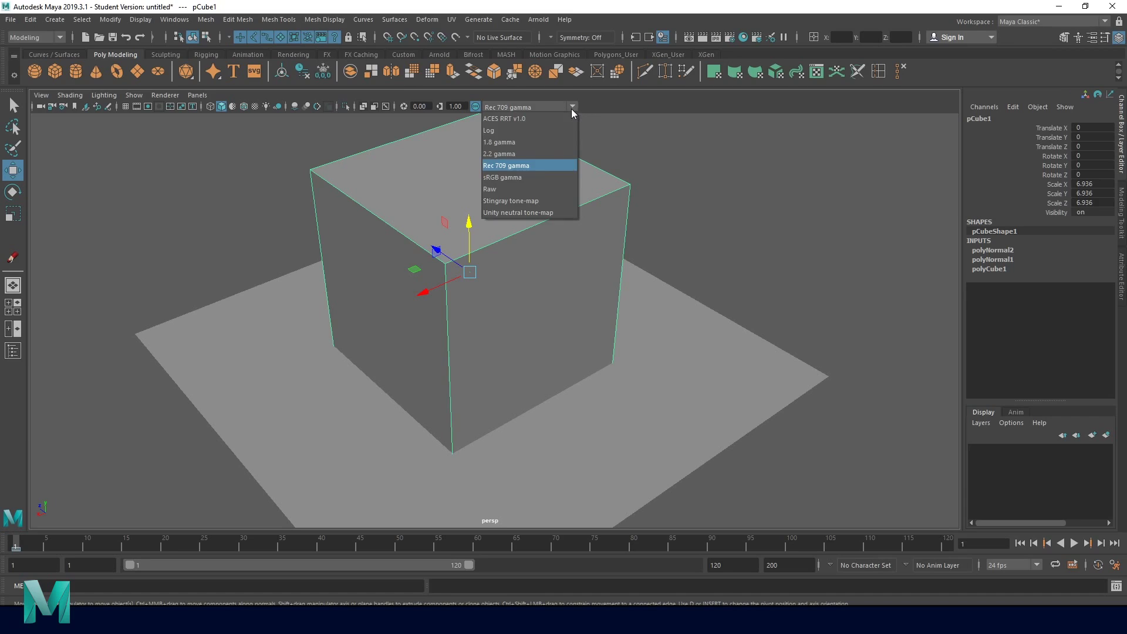
left_click(533, 177)
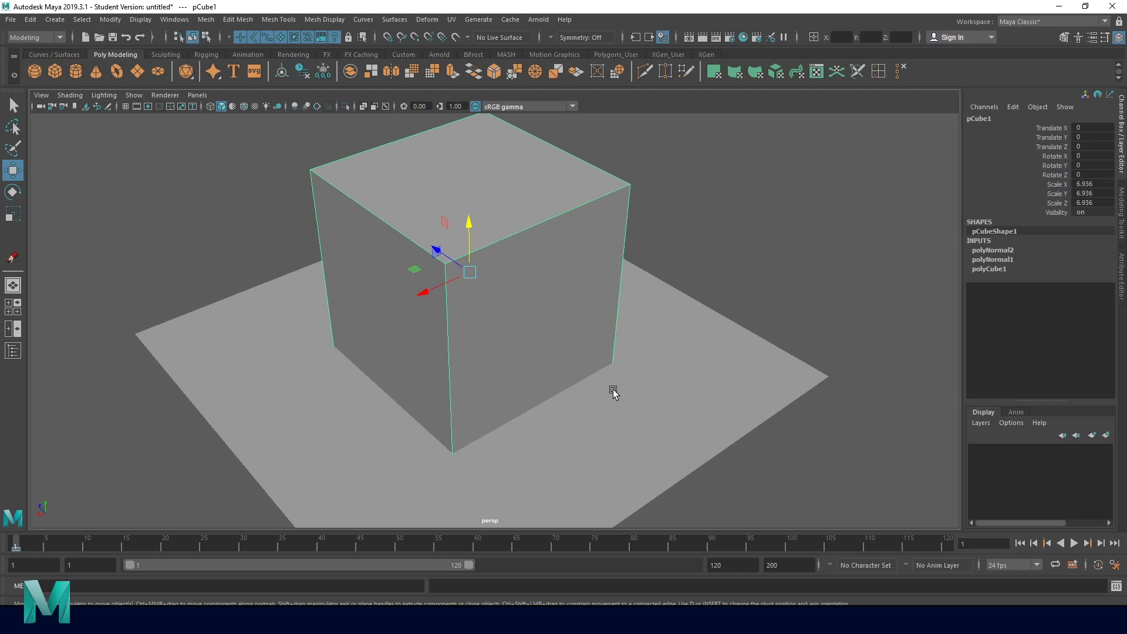
left_click(554, 108)
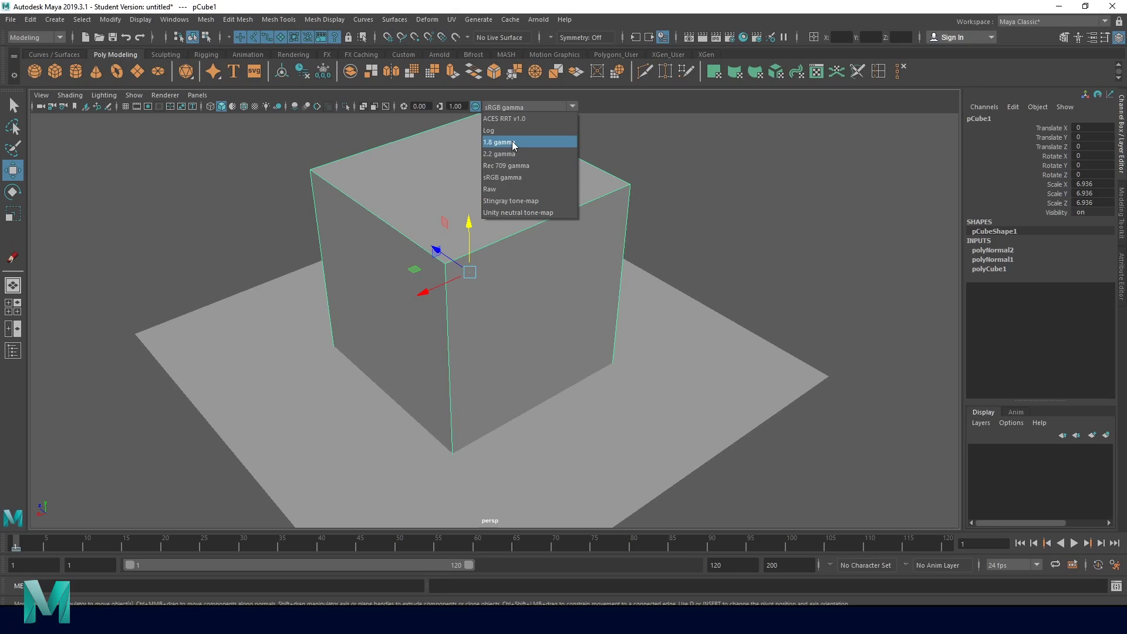
left_click(750, 260)
mouse_move(675, 361)
left_mouse_down("alt")
mouse_move(634, 368)
mouse_move(633, 335)
mouse_move(480, 338)
mouse_move(574, 340)
mouse_move(536, 347)
mouse_move(467, 333)
left_mouse_up("alt")
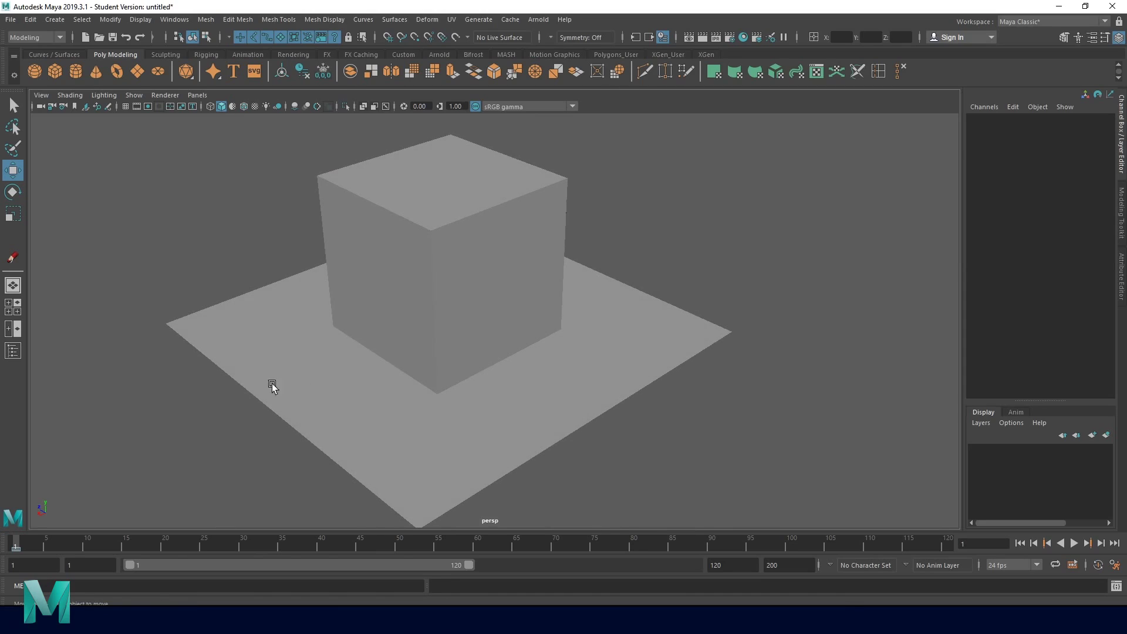